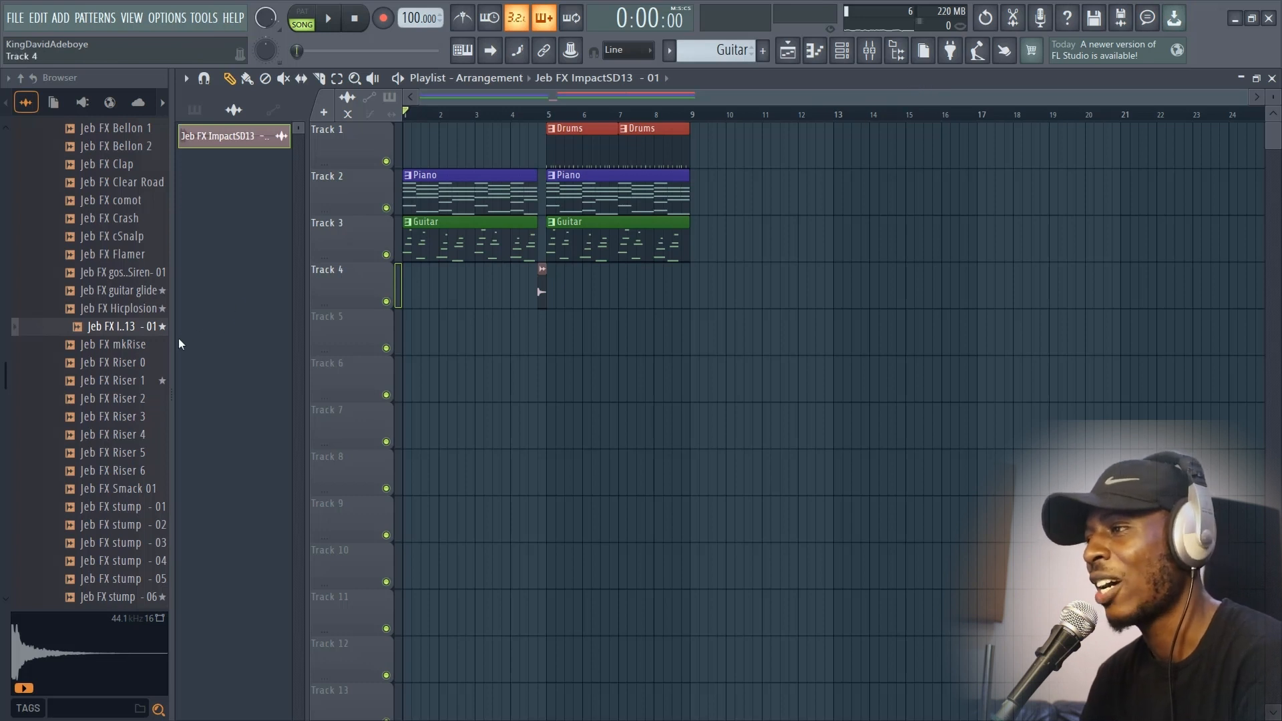
# Step: Collapse the sample browser to widen the playlist and play the arrangement briefly
pyautogui.moveTo(175, 339); pyautogui.dragTo(53, 335)
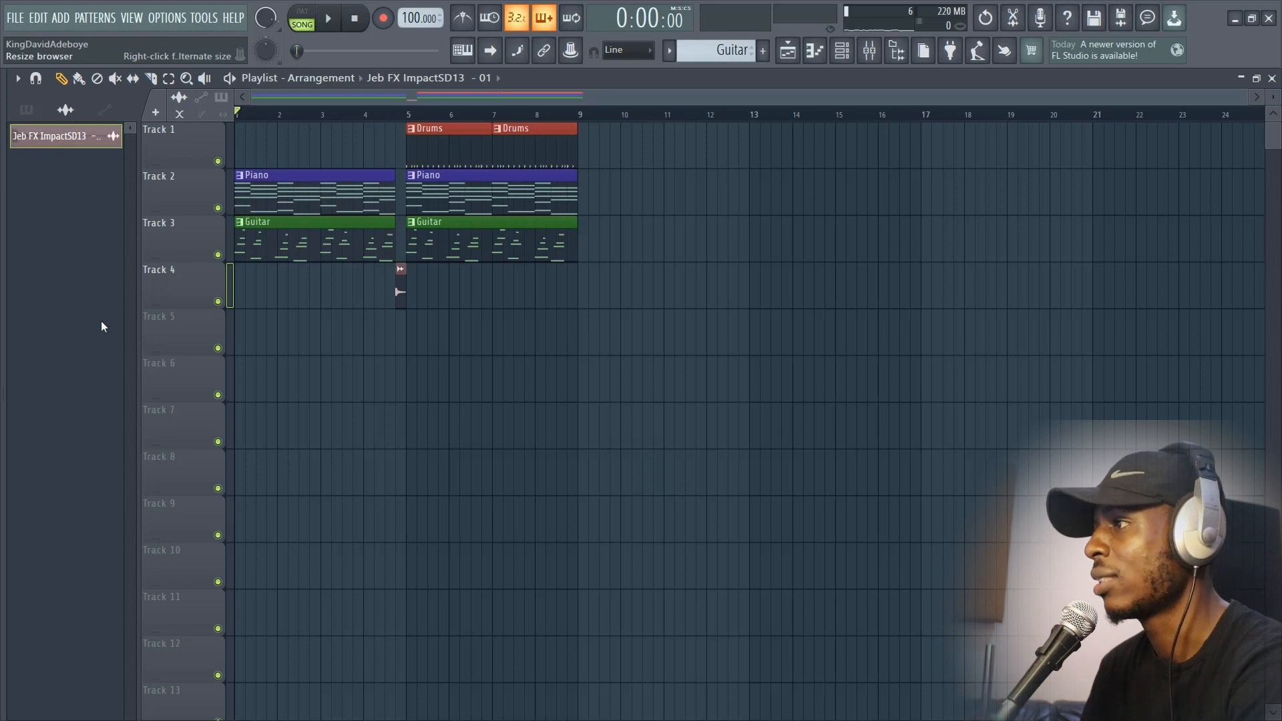
pyautogui.click(872, 50)
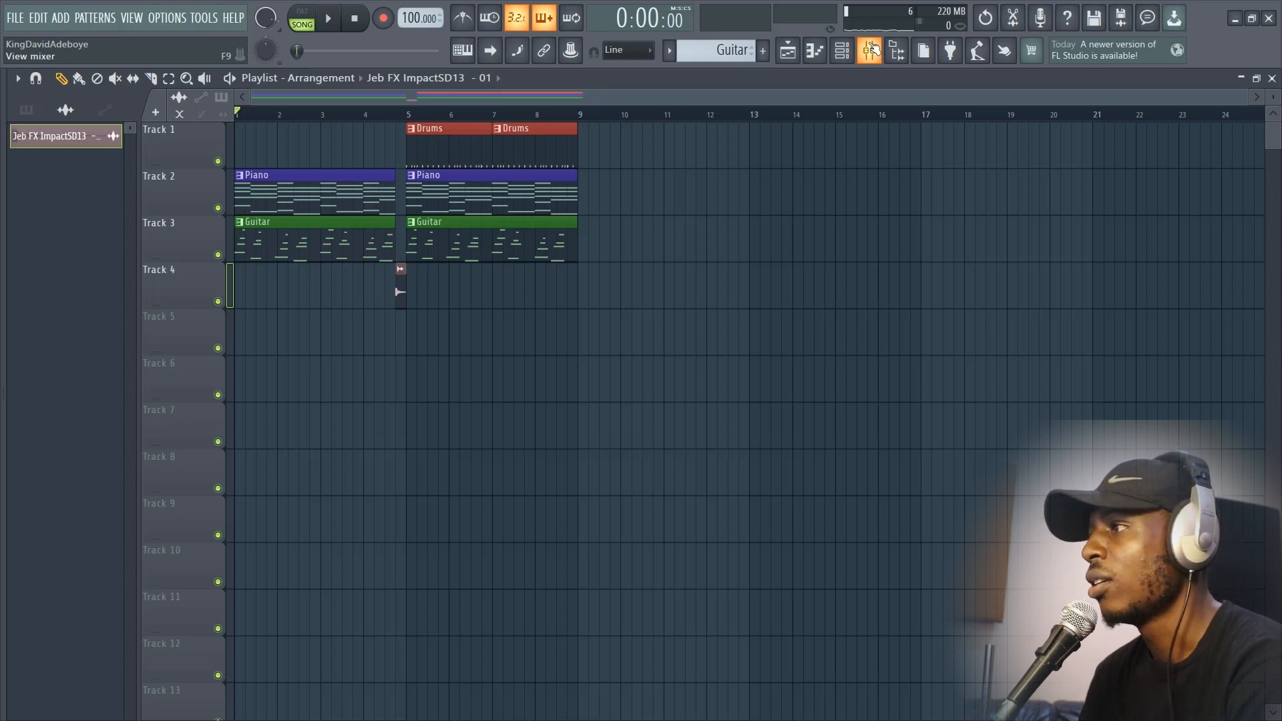
pyautogui.press('space')
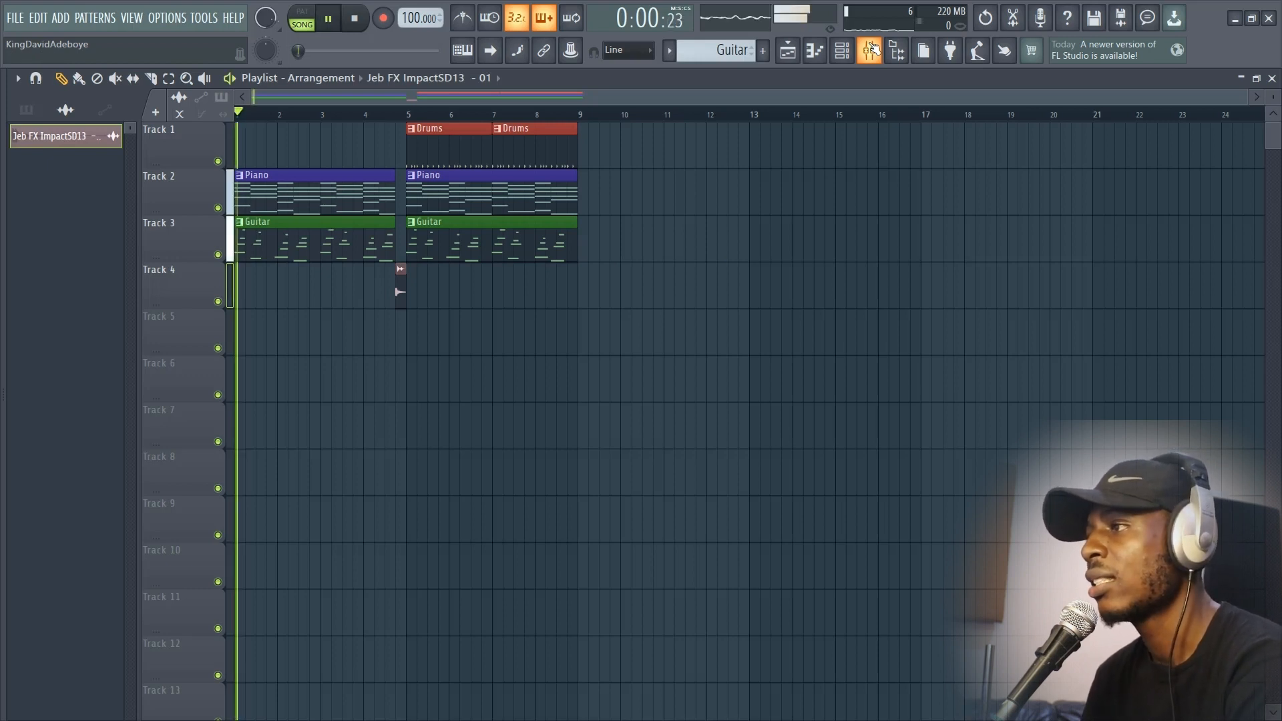
pyautogui.press('space')
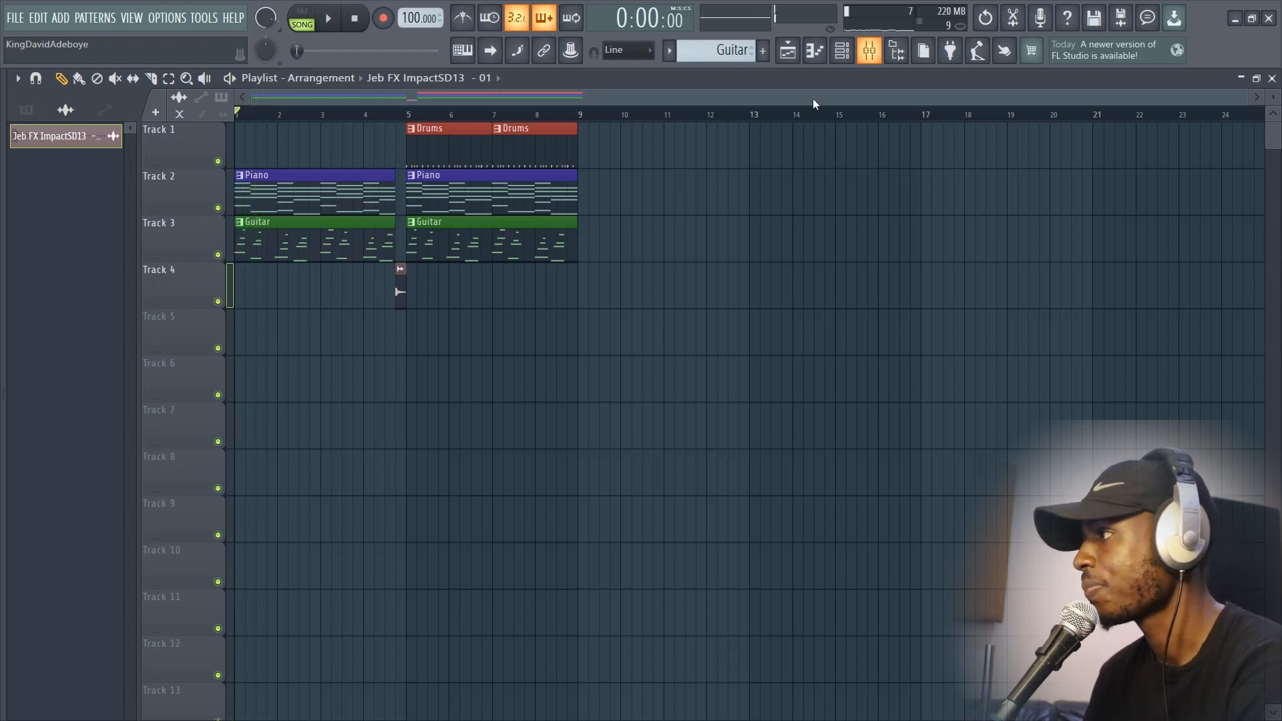
# Step: Show all channels in the Channel rack and select every one of them
pyautogui.click(850, 56)
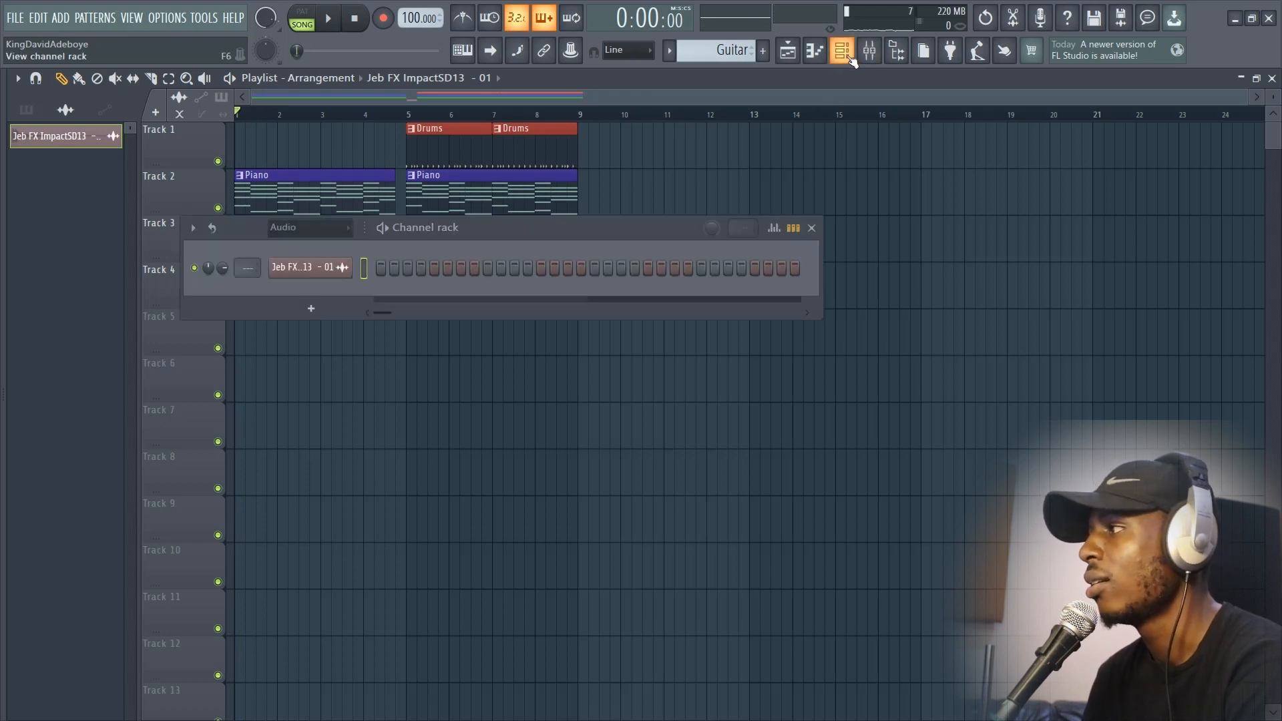
pyautogui.click(339, 230)
pyautogui.click(323, 279)
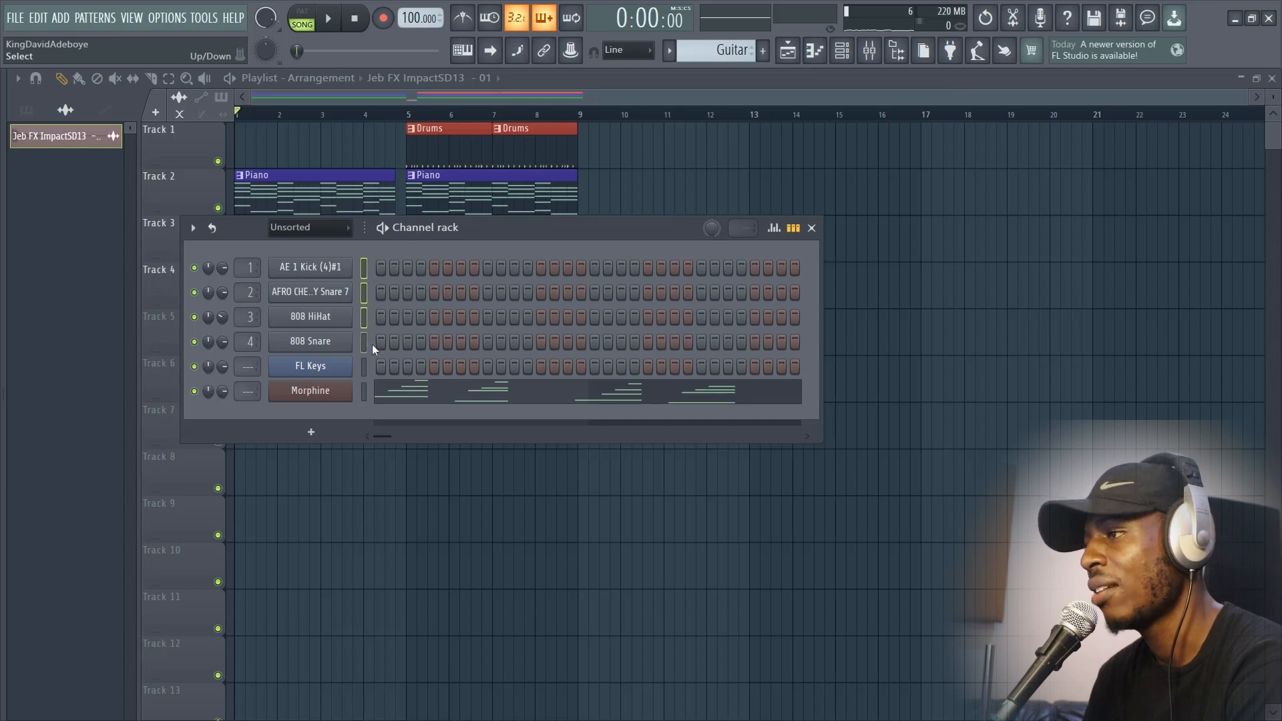
pyautogui.click(319, 227)
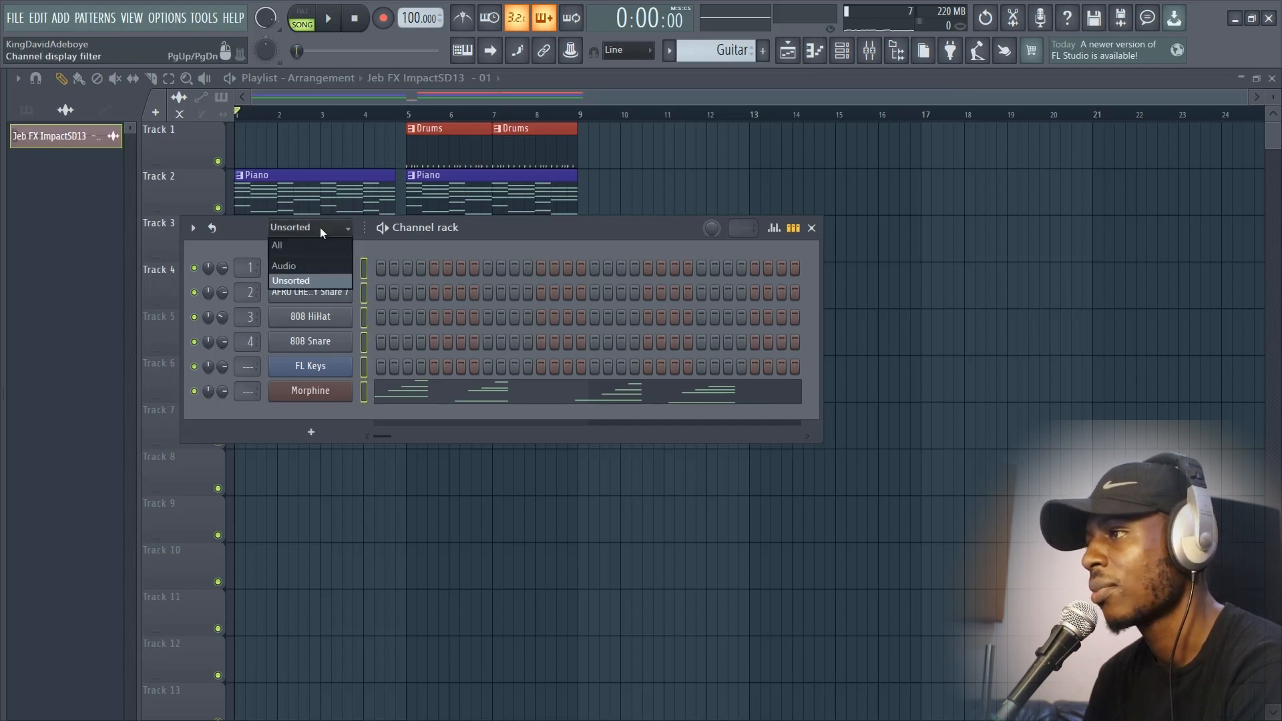
pyautogui.click(319, 246)
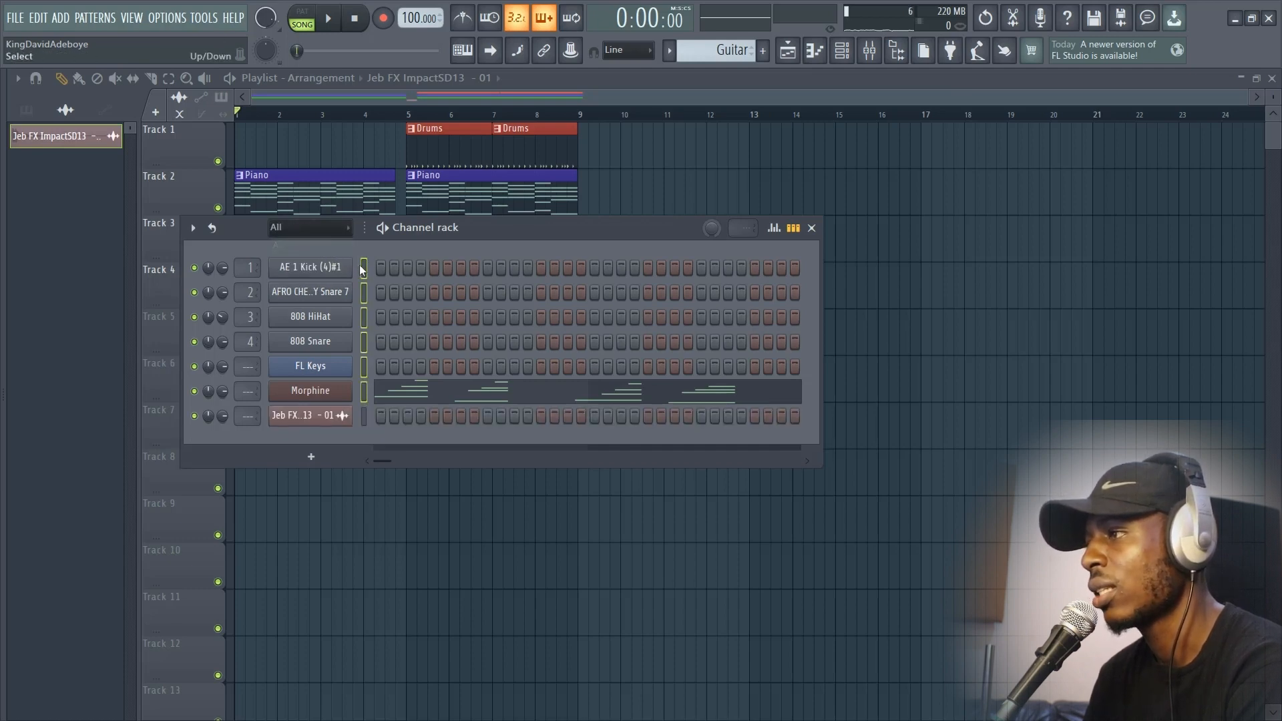
# Step: Route the selected channels to consecutive mixer tracks starting from Insert 1, and close the mixer
pyautogui.click(870, 53)
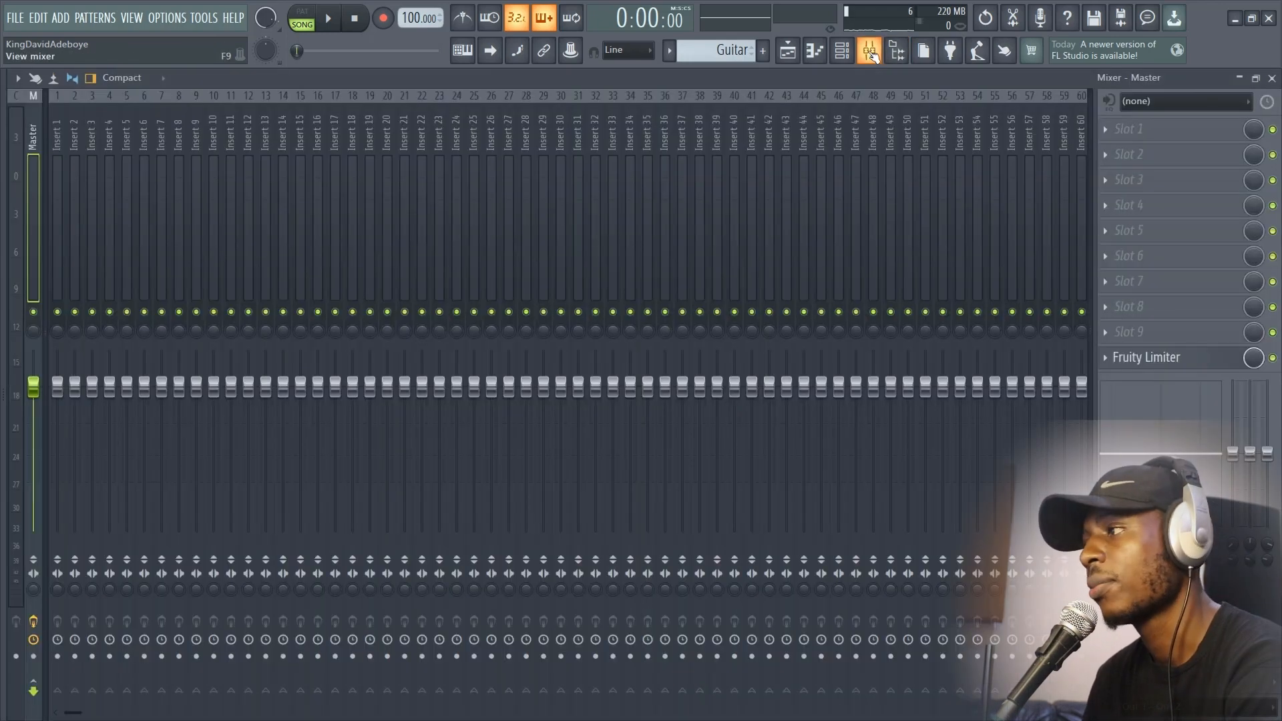
pyautogui.click(64, 257)
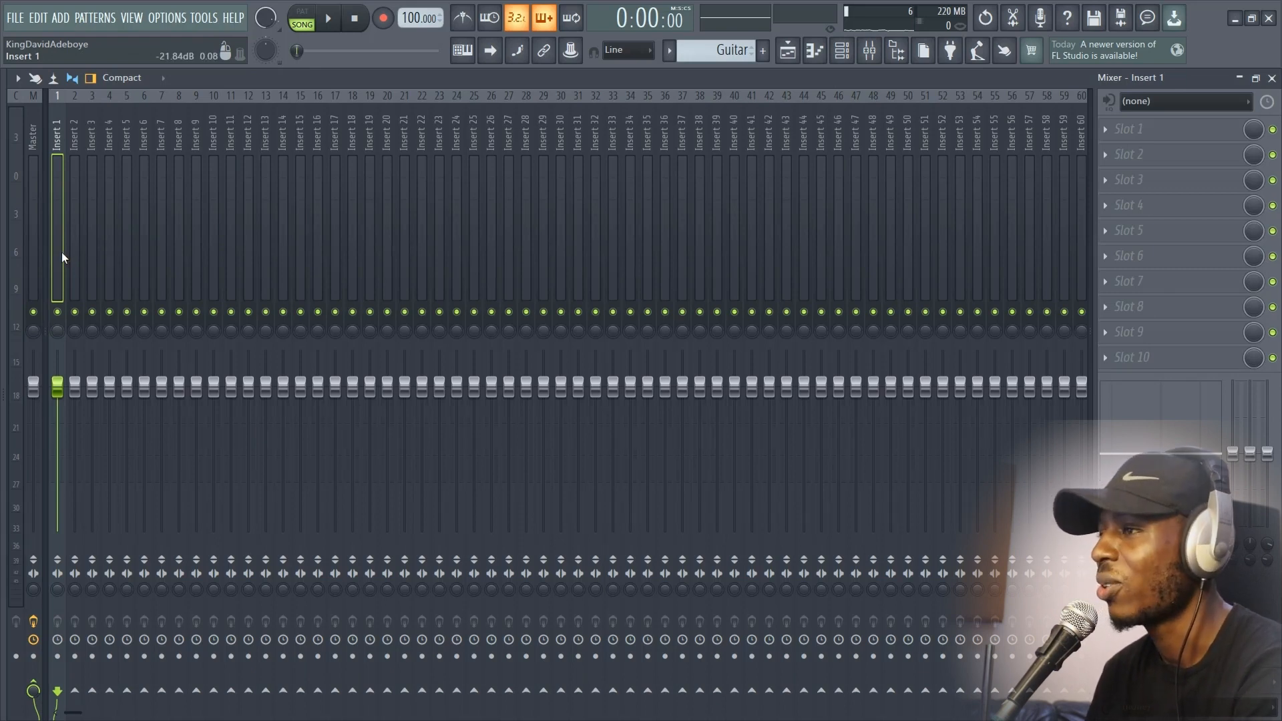
pyautogui.rightClick(56, 232)
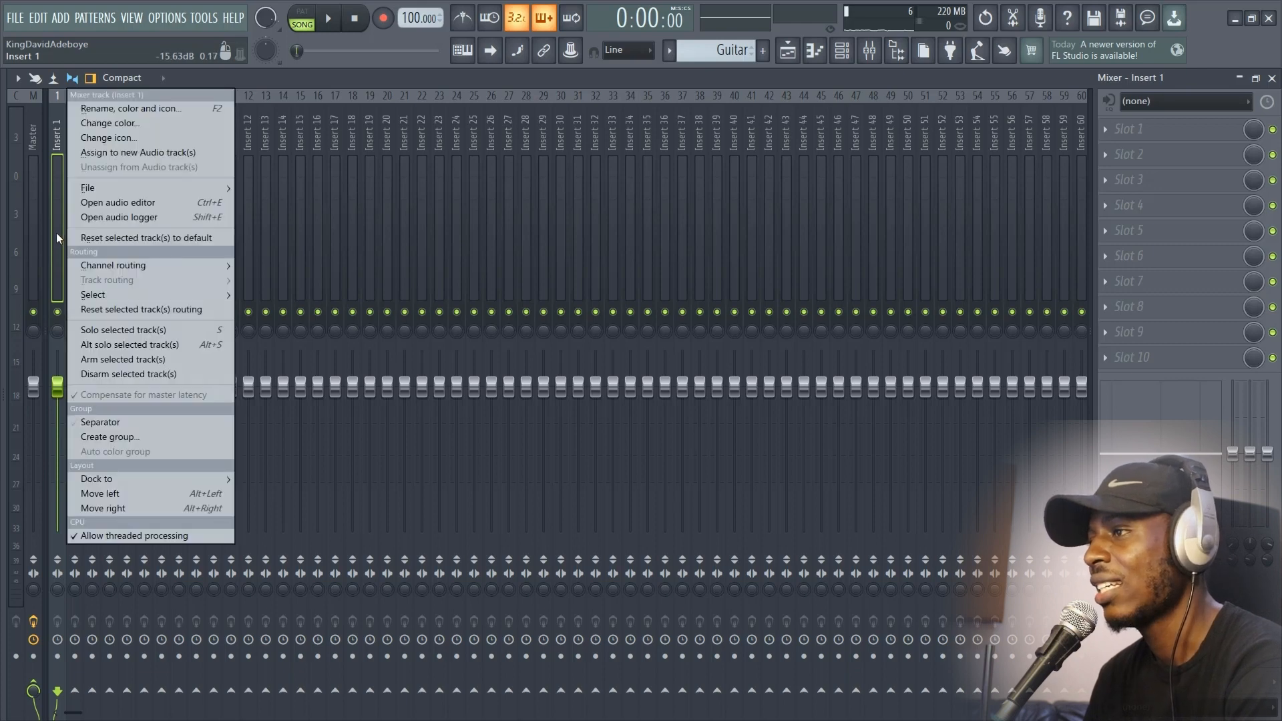
pyautogui.moveTo(148, 267)
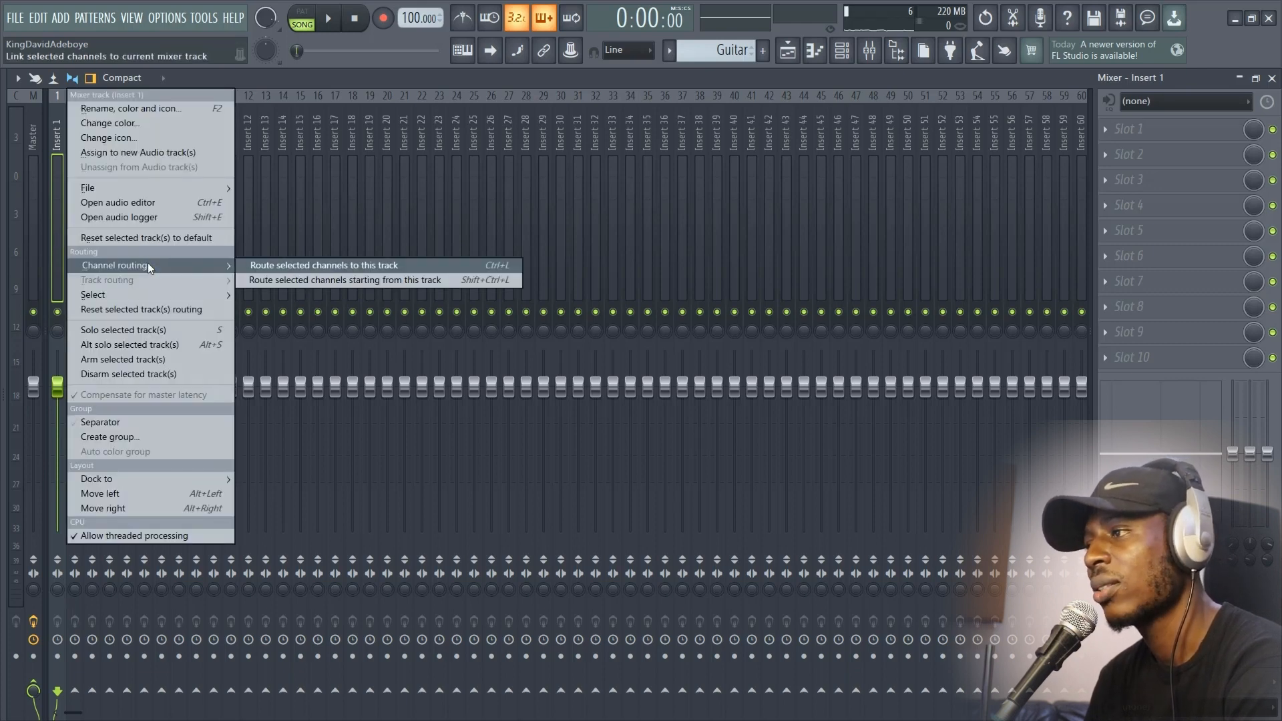
pyautogui.click(268, 284)
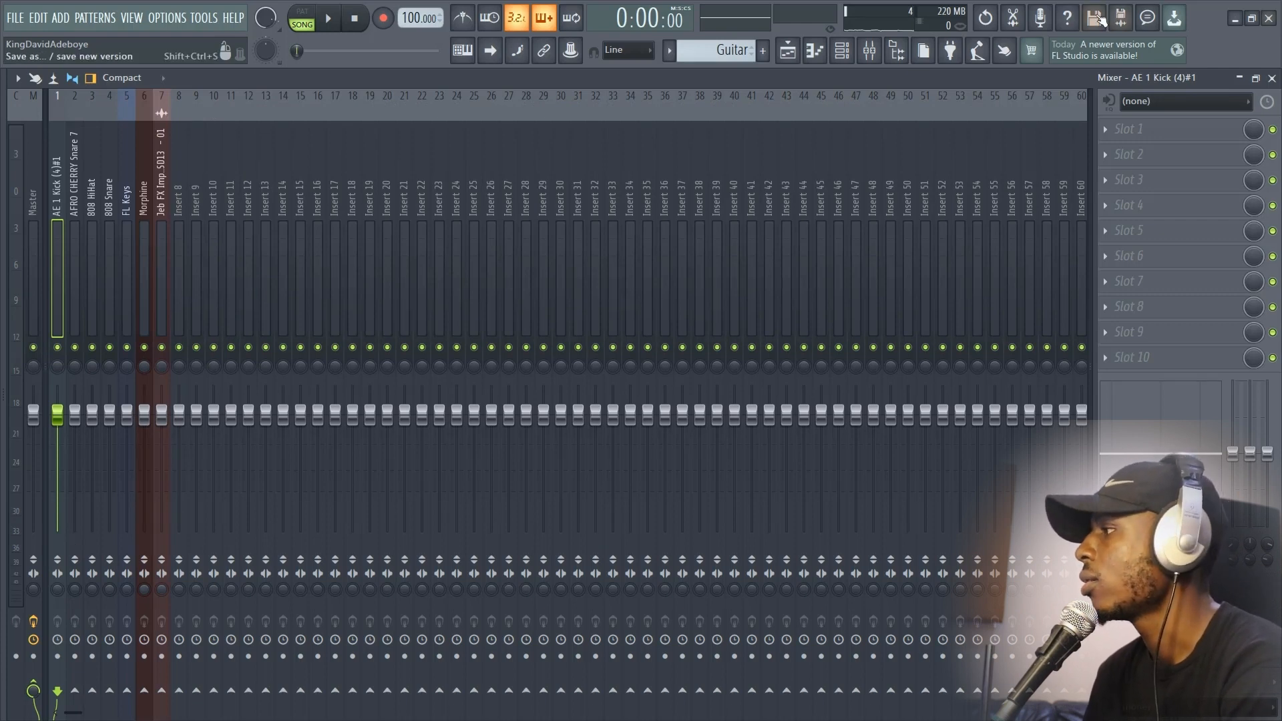
pyautogui.click(1272, 78)
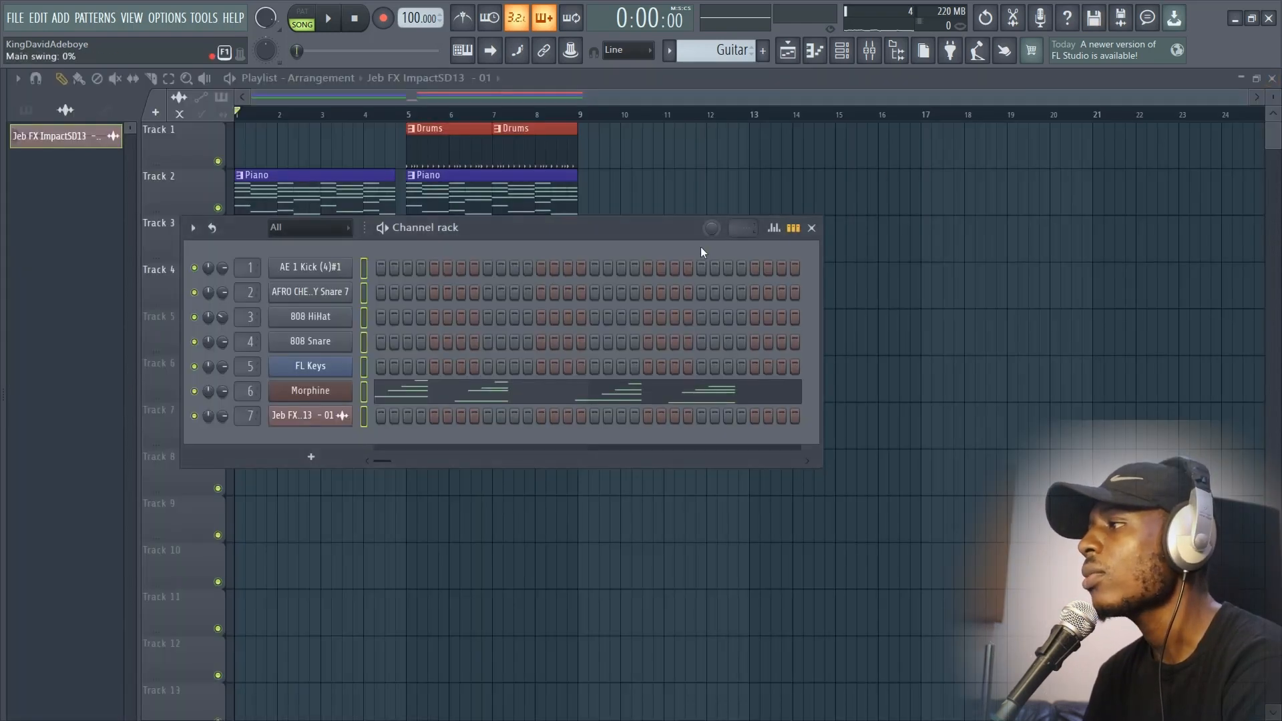
# Step: Play the song with the mixer showing and lower the FL Keys track volume to 72% (-6.6 dB)
pyautogui.click(869, 50)
pyautogui.press('space')
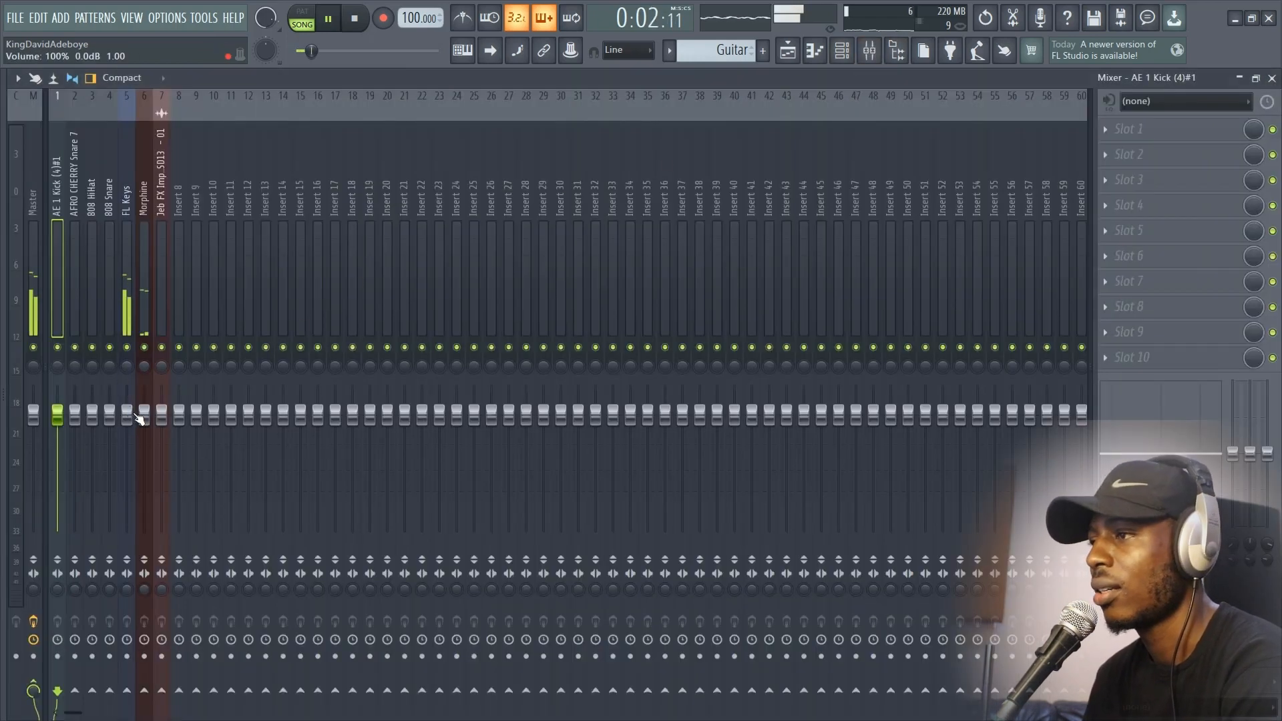
pyautogui.press('space')
pyautogui.moveTo(128, 415); pyautogui.dragTo(134, 451)
# Step: Lower the Morphine track volume to about 89% while the song plays, and stop playback
pyautogui.press('space')
pyautogui.keyDown('alt'); pyautogui.click(143, 470); pyautogui.keyUp('alt')
pyautogui.click(142, 426)
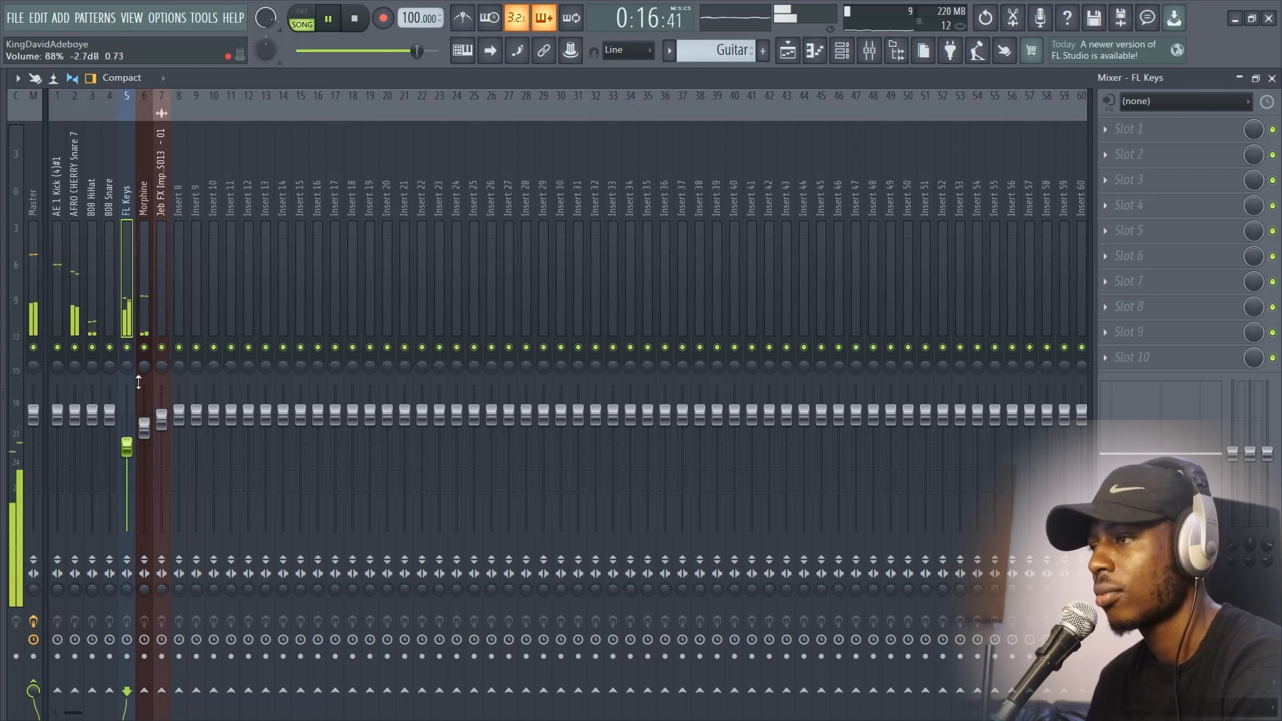
pyautogui.press('space')
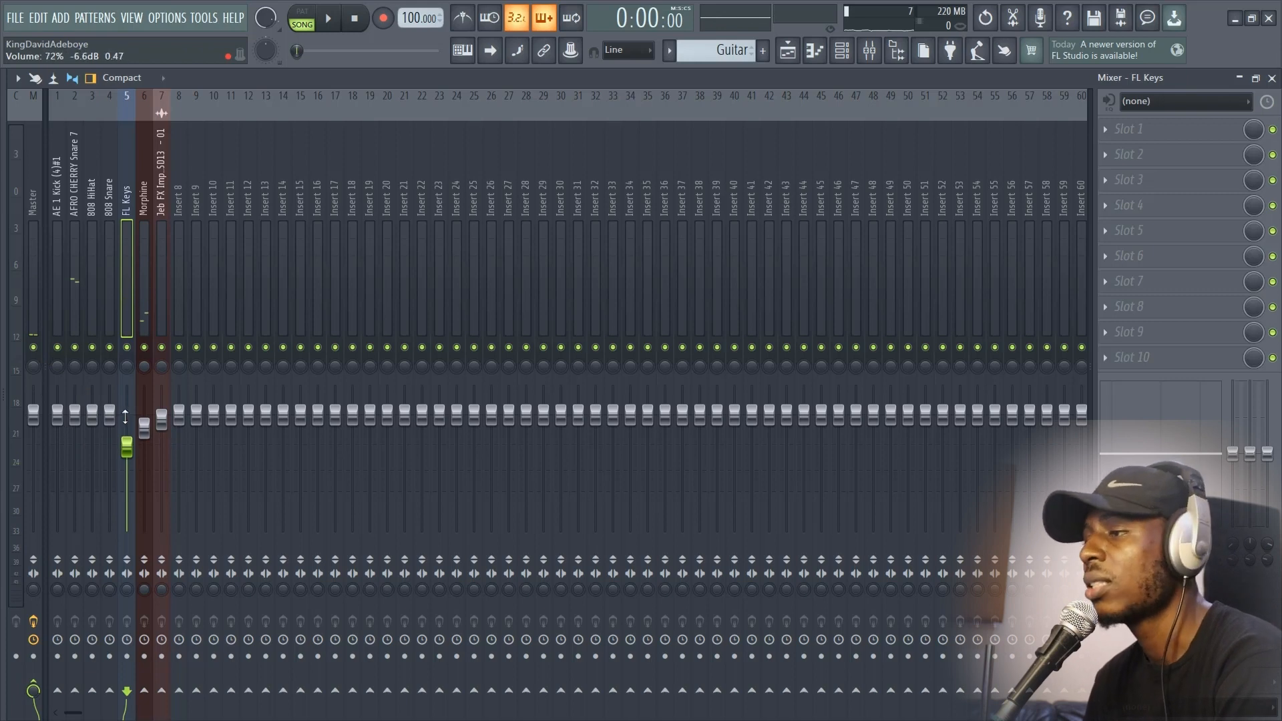
# Step: Solo the Morphine mixer track, listen to it, and move the song position to 0:11:40
pyautogui.click(145, 348)
pyautogui.click(134, 352)
pyautogui.rightClick(146, 353)
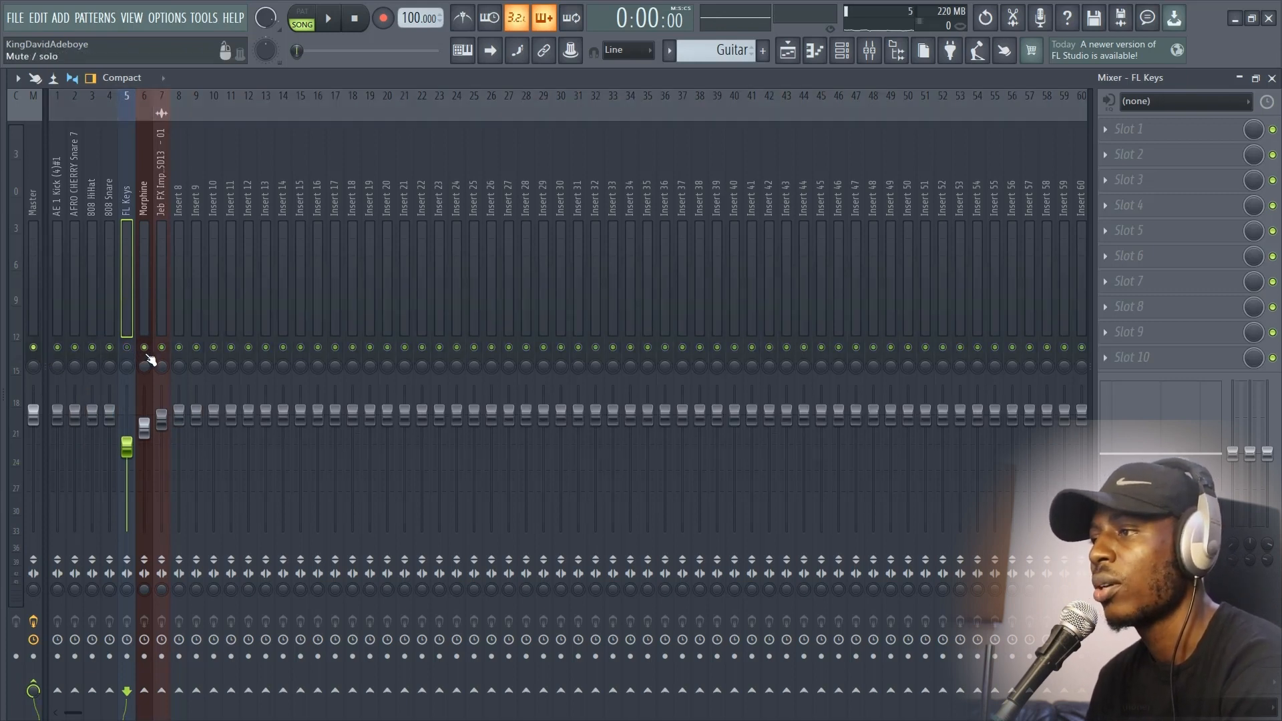
pyautogui.press('space')
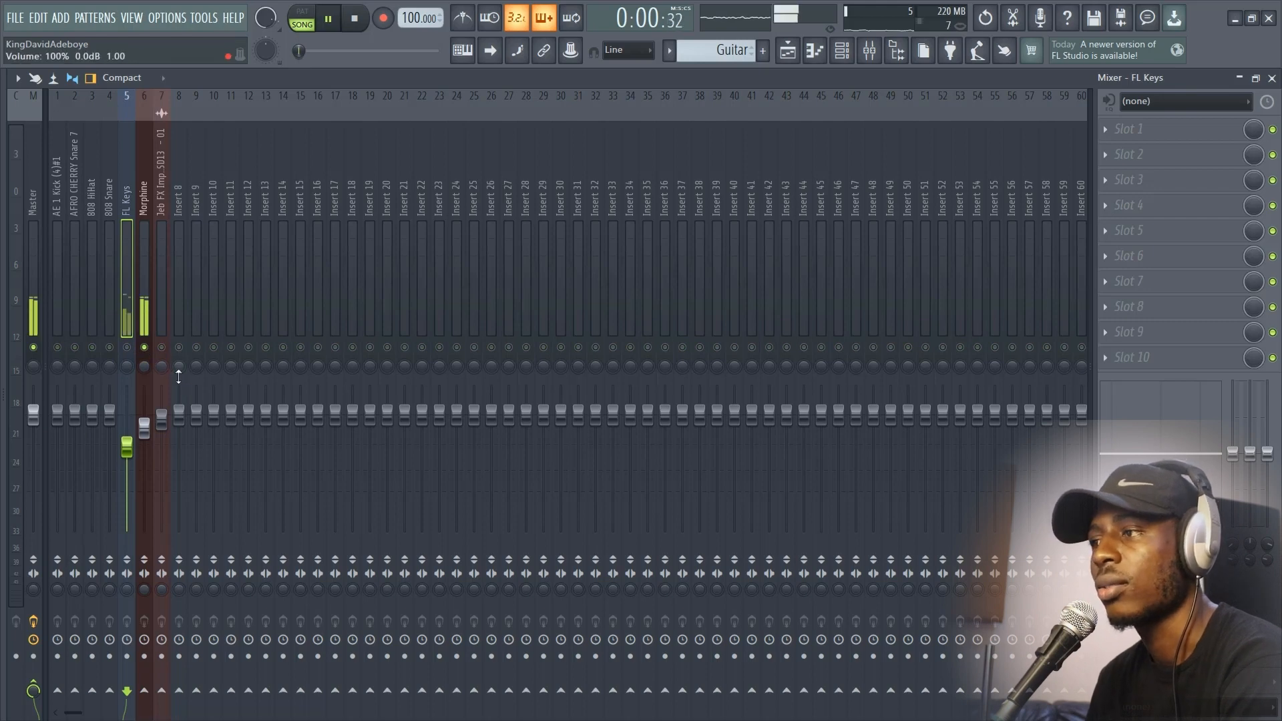
pyautogui.press('space')
pyautogui.click(788, 50)
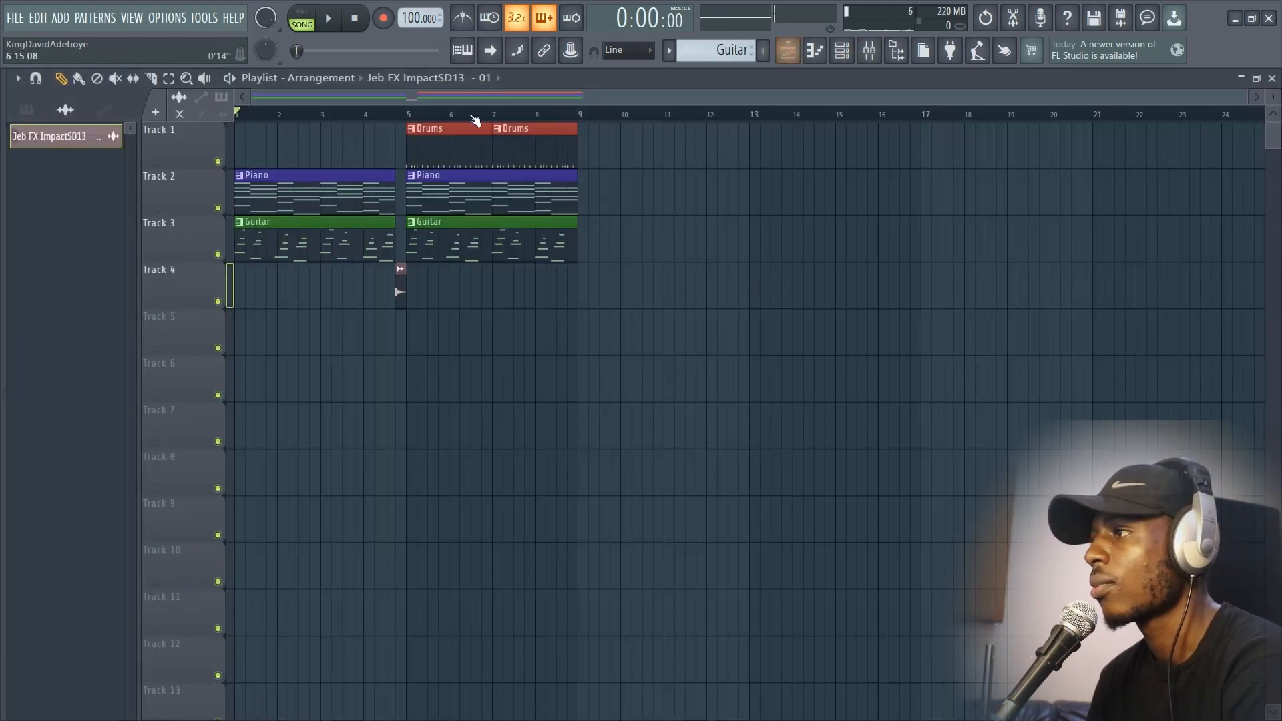
pyautogui.click(870, 50)
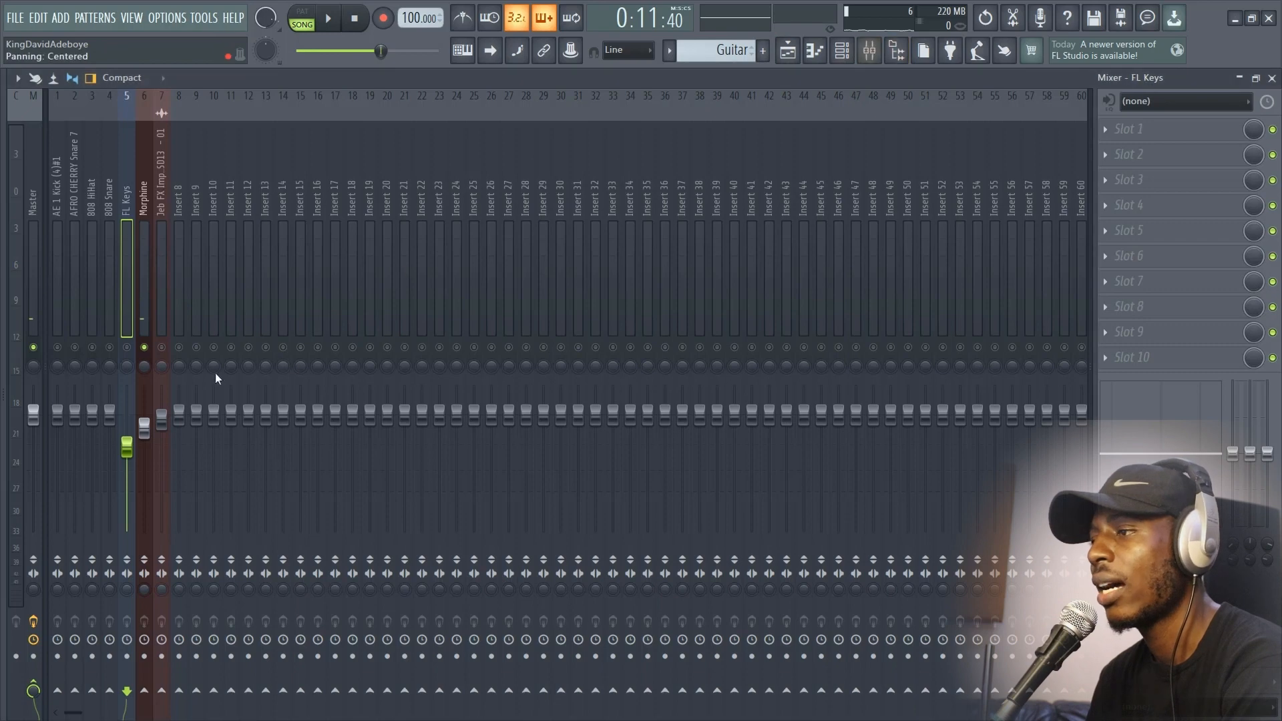
# Step: Try panning the Morphine track 100% left during playback and adjusting its stereo separation, resetting both controls to center
pyautogui.click(146, 370)
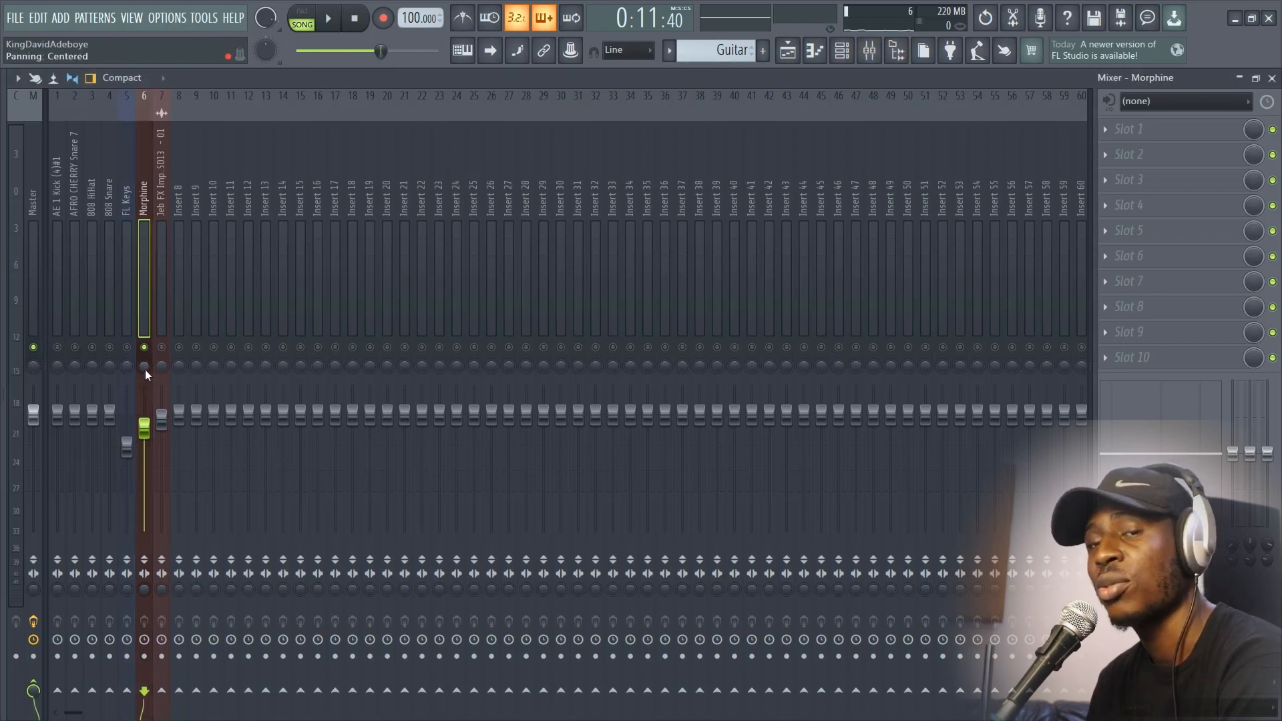
pyautogui.moveTo(145, 370); pyautogui.dragTo(146, 413)
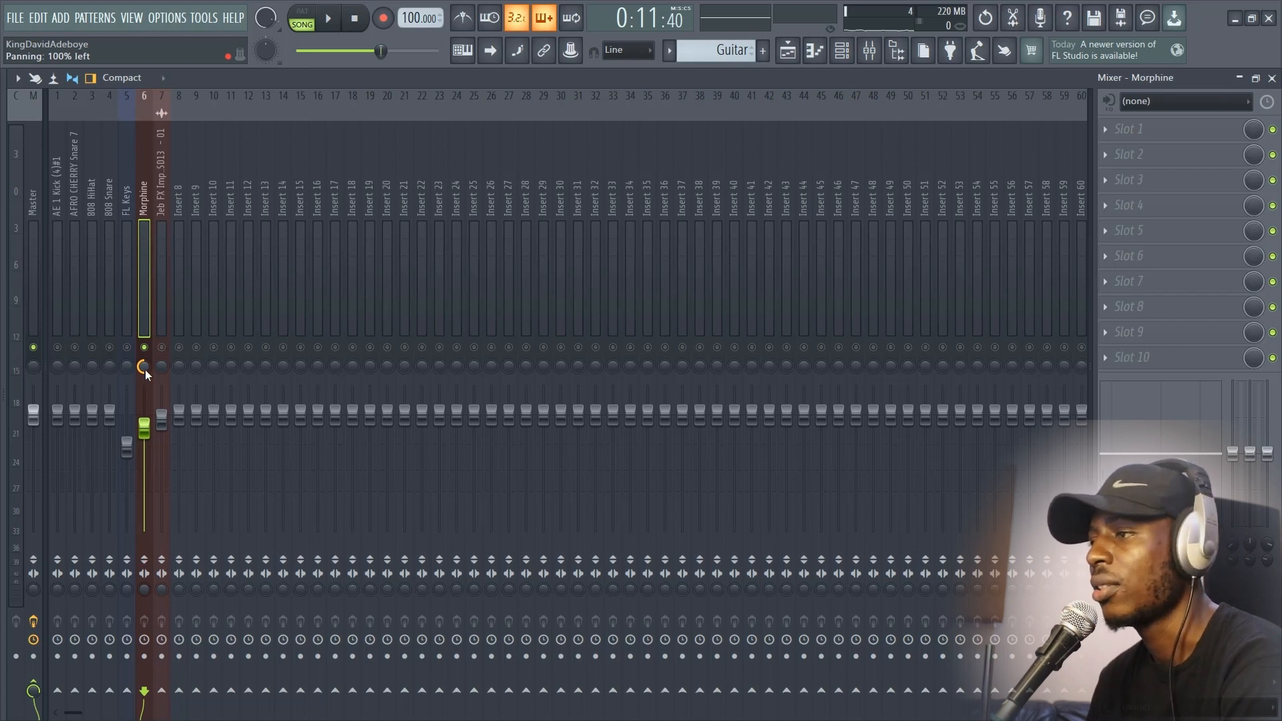
pyautogui.press('space')
pyautogui.moveTo(146, 370)
pyautogui.mouseDown()
pyautogui.moveTo(144, 287)
pyautogui.moveTo(144, 381)
pyautogui.mouseUp()
pyautogui.press('space')
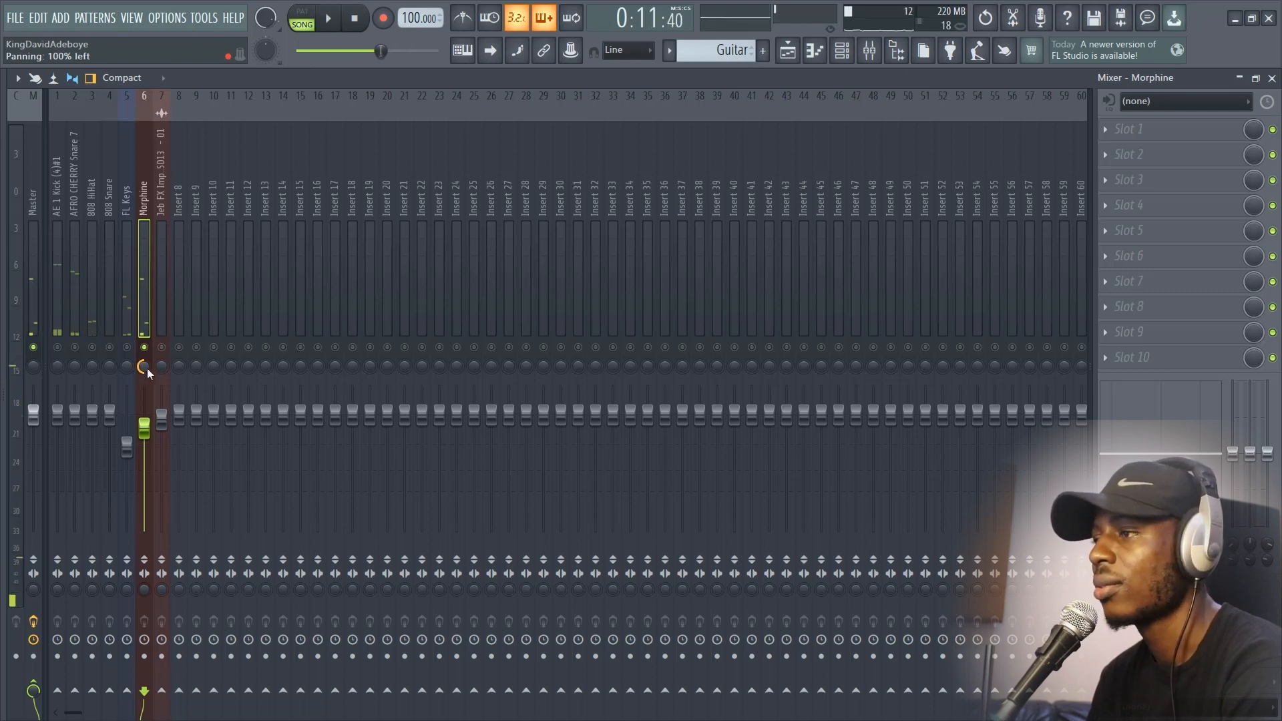
pyautogui.keyDown('alt'); pyautogui.click(147, 368); pyautogui.keyUp('alt')
pyautogui.moveTo(144, 590); pyautogui.dragTo(144, 620)
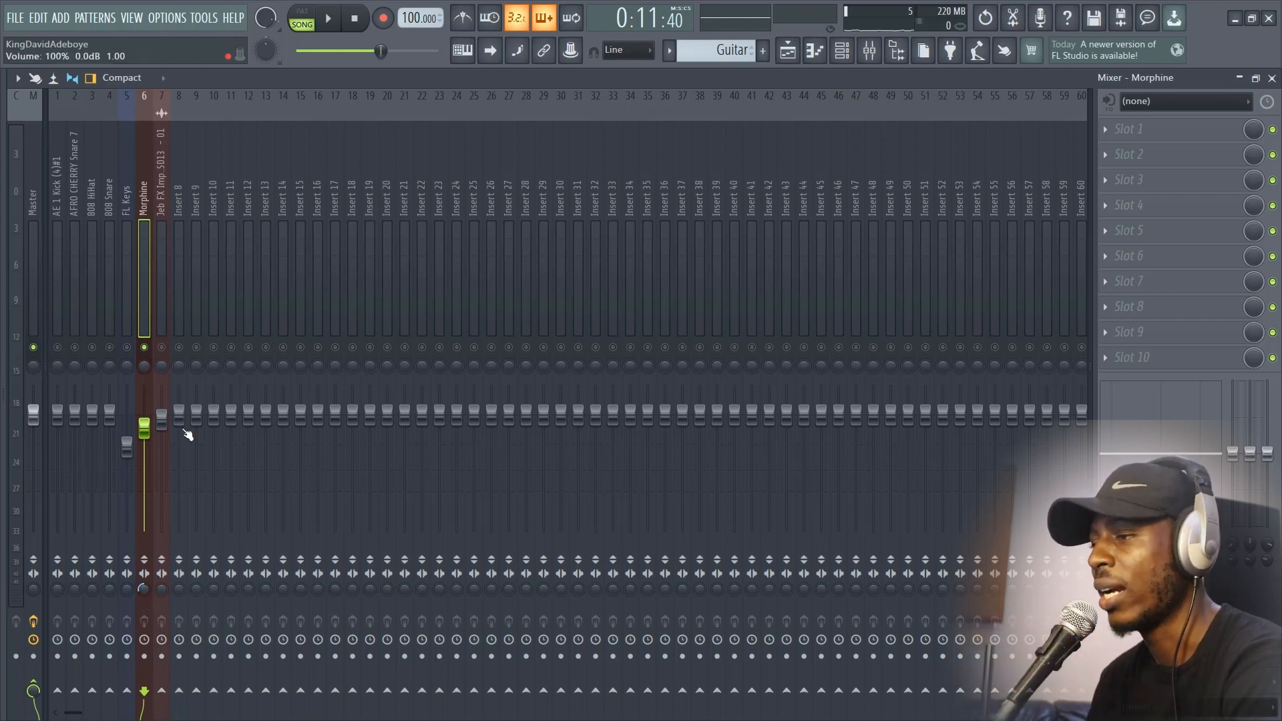
pyautogui.keyDown('alt'); pyautogui.click(143, 590); pyautogui.keyUp('alt')
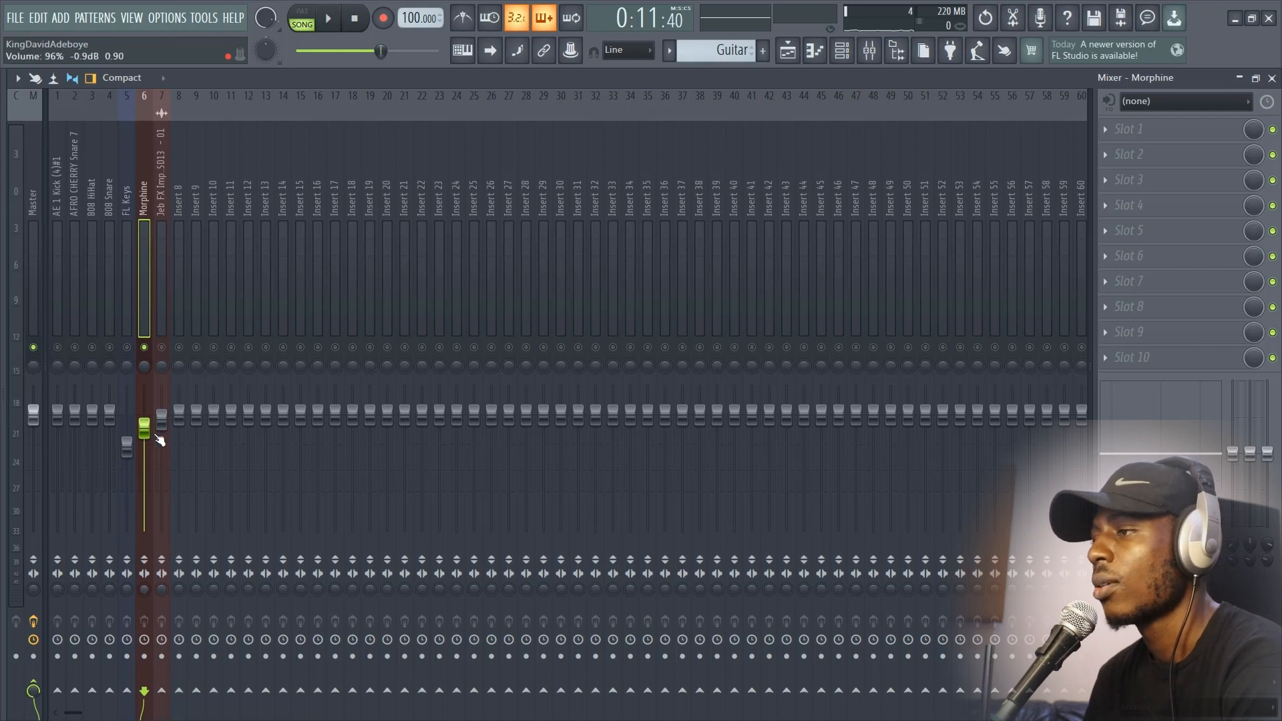
# Step: Pan the Morphine track 32% right and turn off its solo
pyautogui.moveTo(146, 367); pyautogui.dragTo(147, 351)
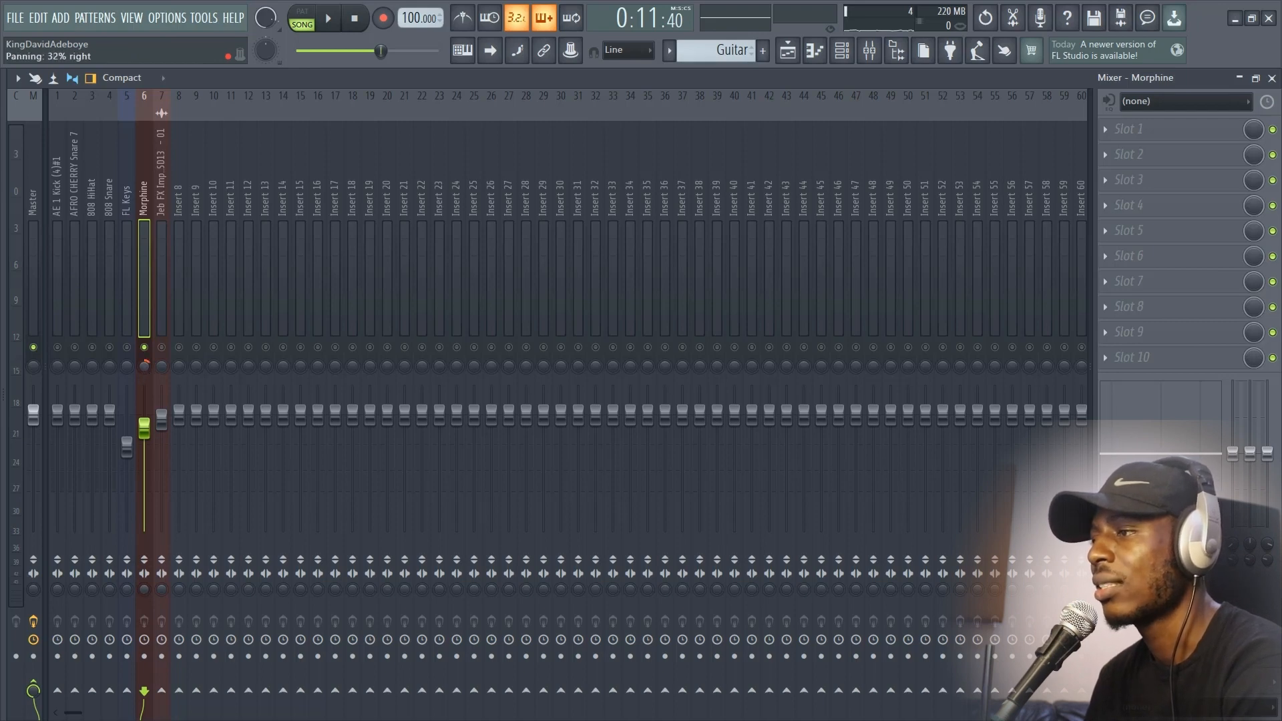
pyautogui.rightClick(144, 348)
# Step: Raise the FL Keys track volume to 76% (-5.8 dB) and listen to its balance with the Morphine track
pyautogui.click(127, 447)
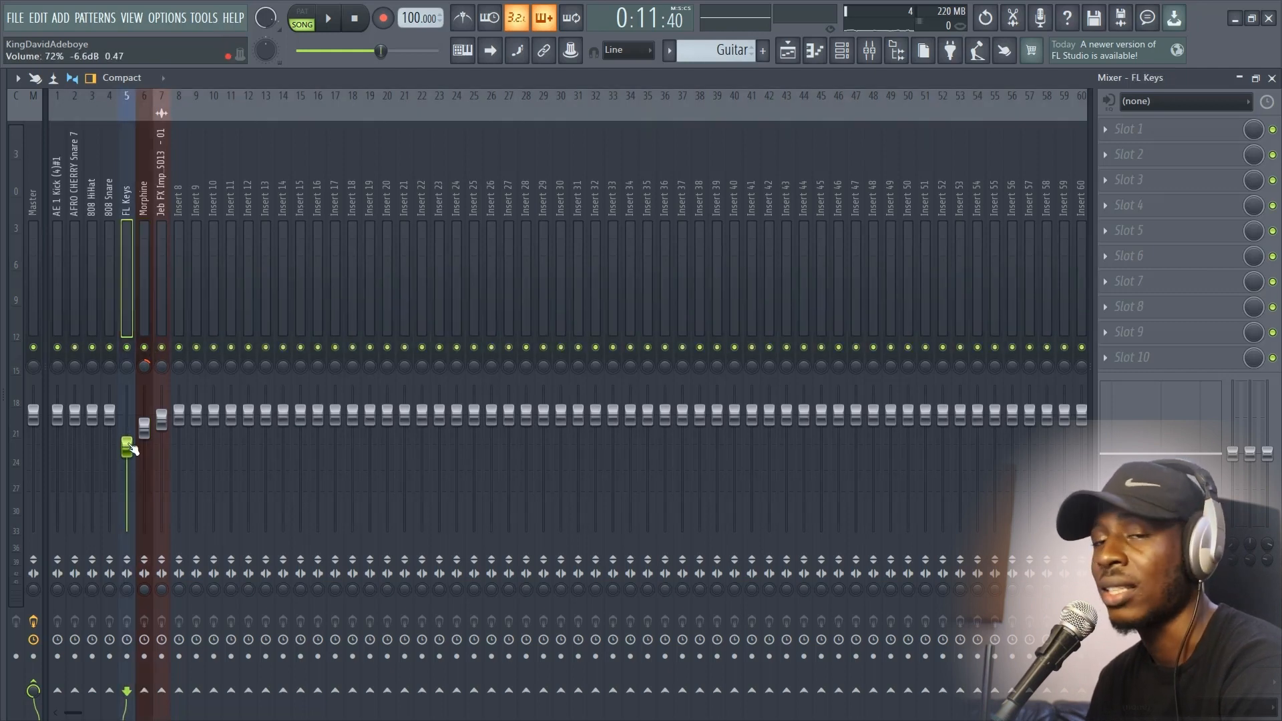
pyautogui.moveTo(131, 450); pyautogui.dragTo(132, 444)
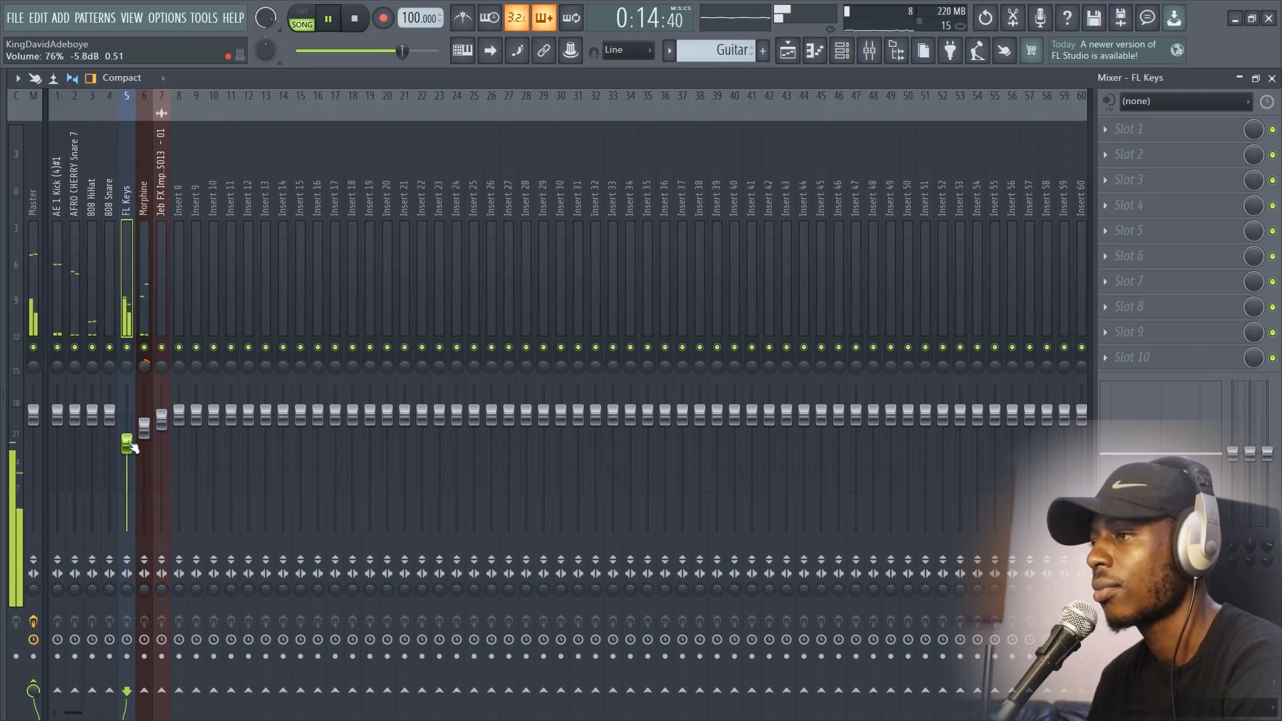
pyautogui.click(144, 428)
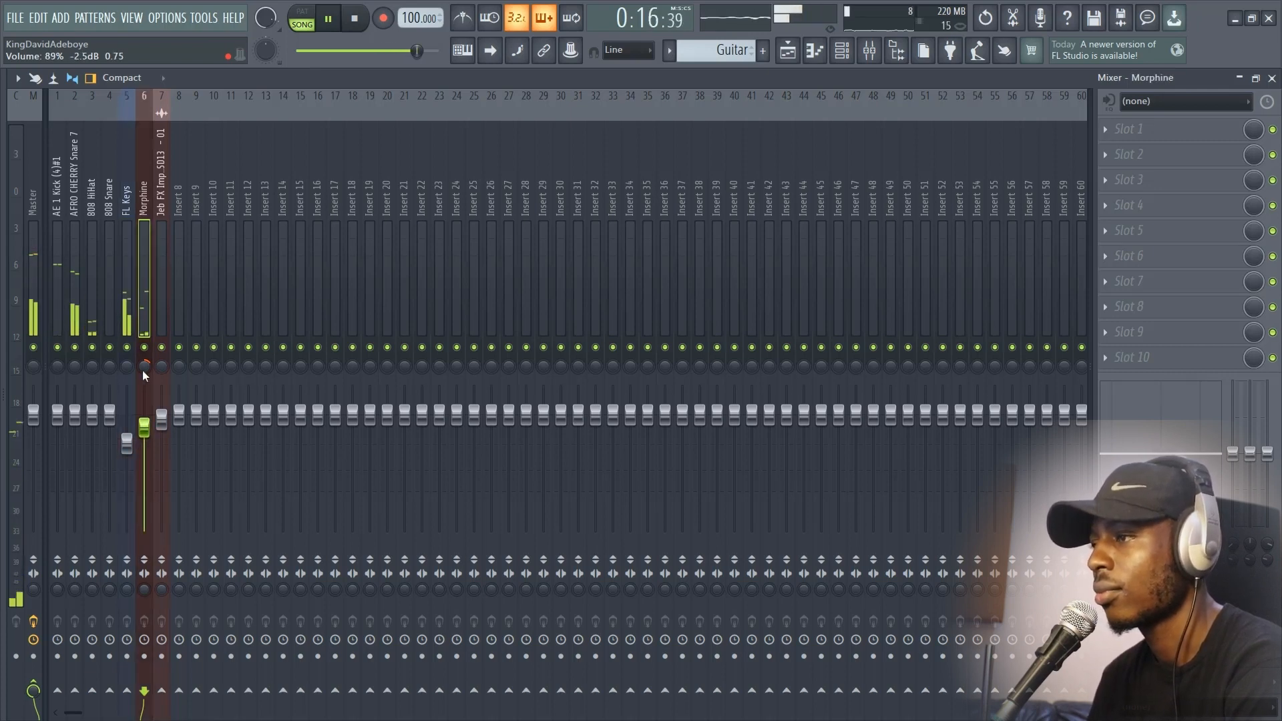
pyautogui.press('space')
# Step: Set the playlist's song position to 0:08:40, just before the impact clip on Track 4
pyautogui.click(788, 51)
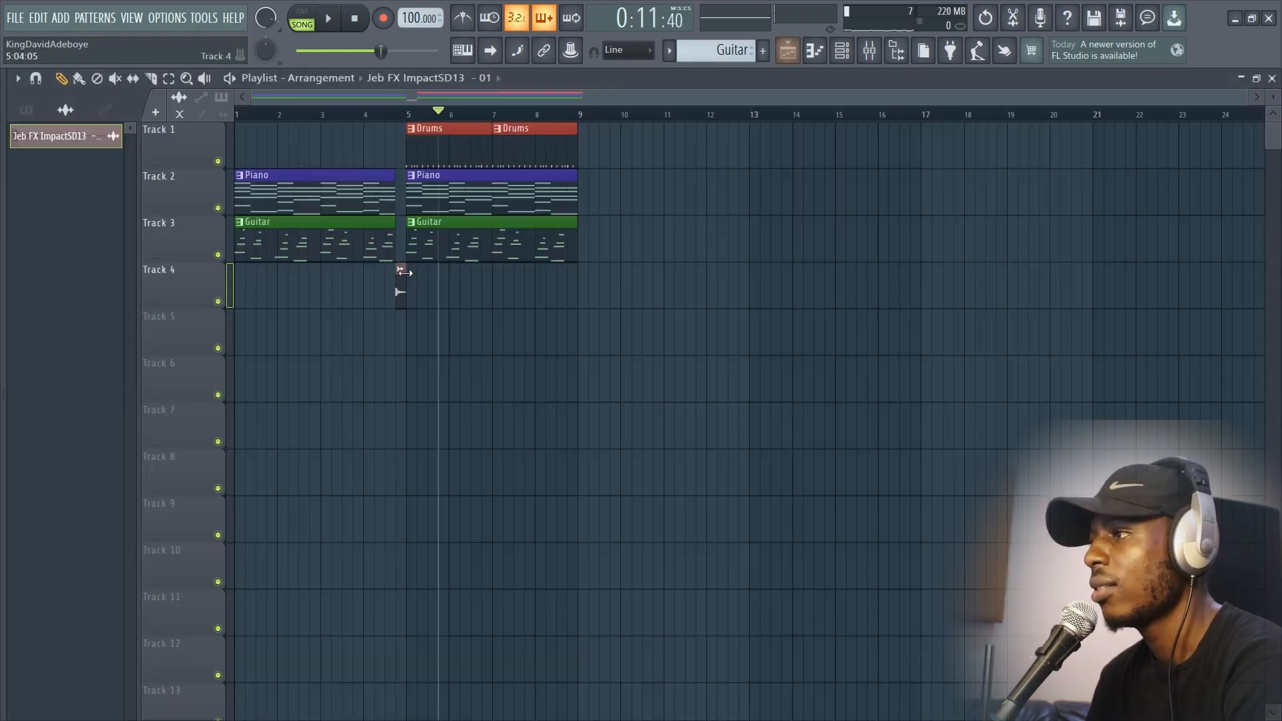
pyautogui.scroll(3, 395, 286)
pyautogui.click(361, 115)
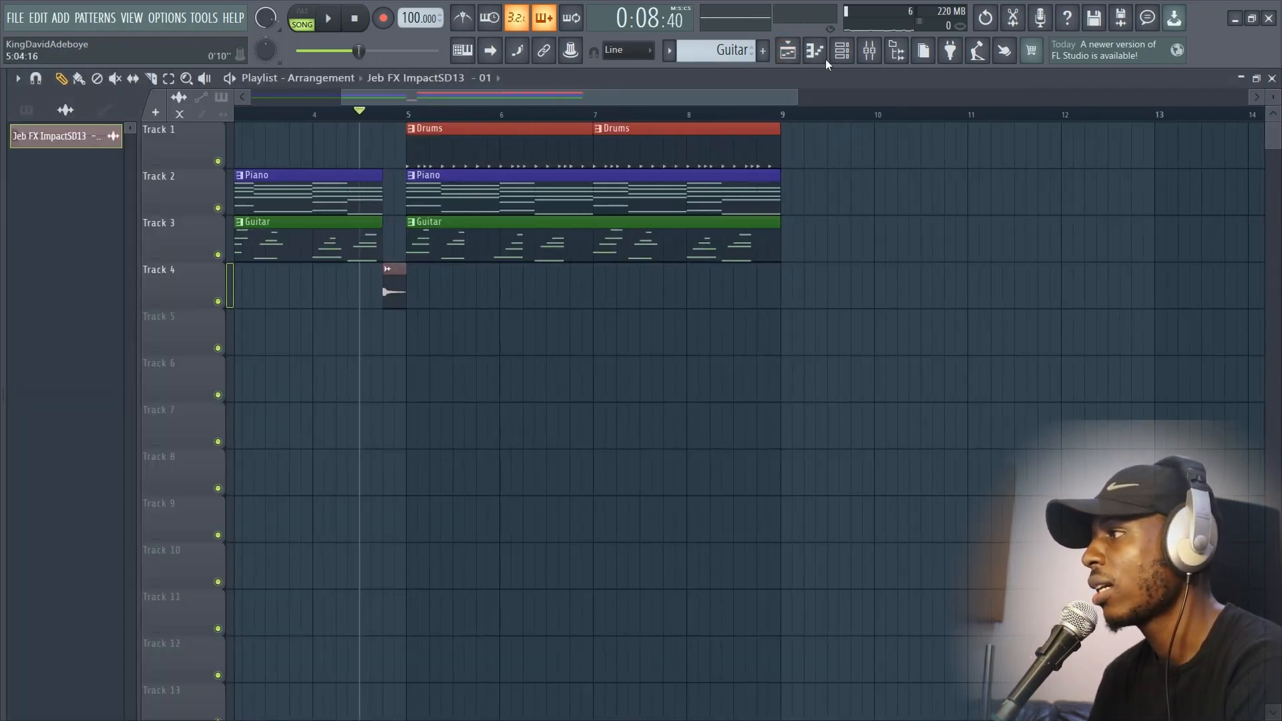
# Step: Load Fruity Delay 2 into the first effect slot of the impact sound's mixer track
pyautogui.click(869, 51)
pyautogui.click(174, 289)
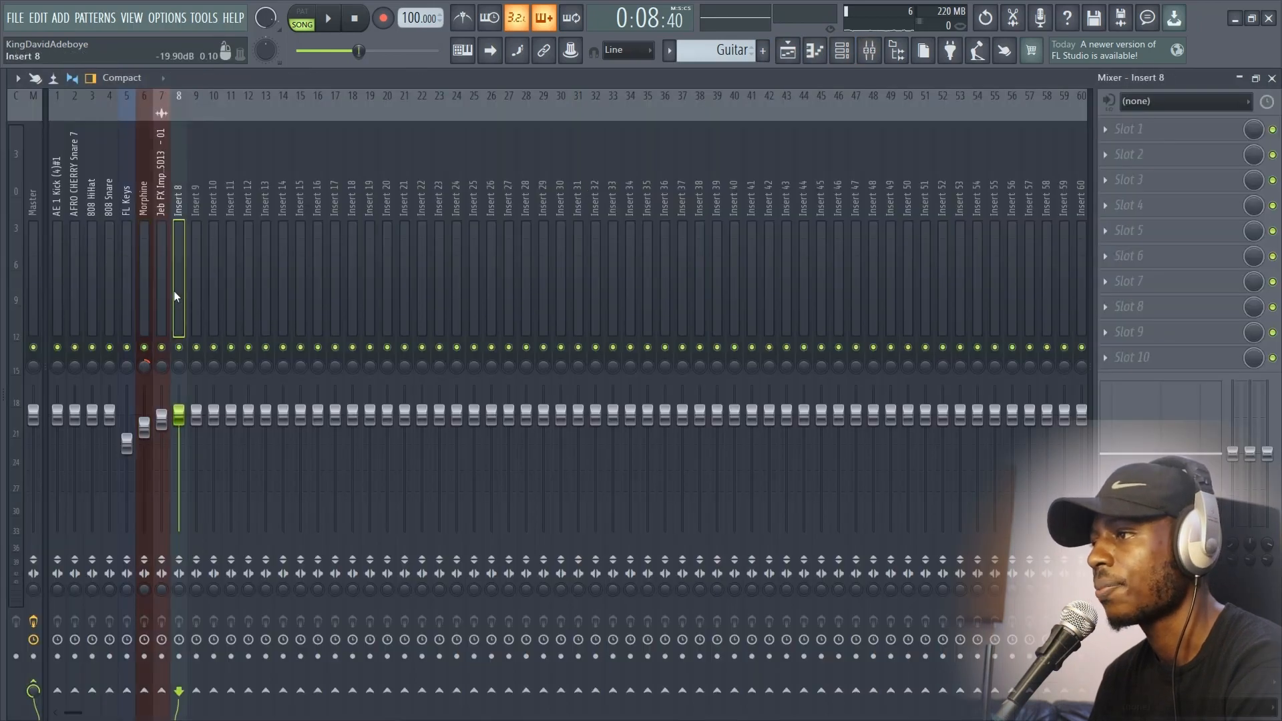
pyautogui.click(167, 287)
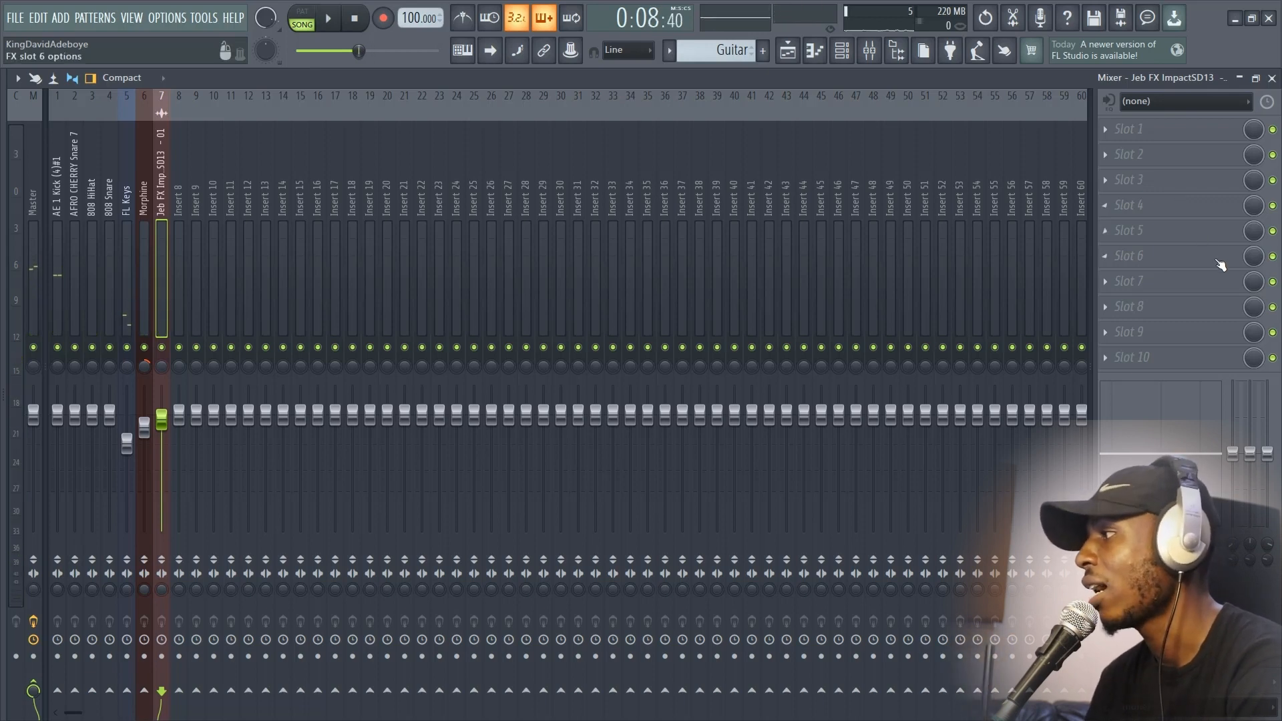
pyautogui.click(1153, 142)
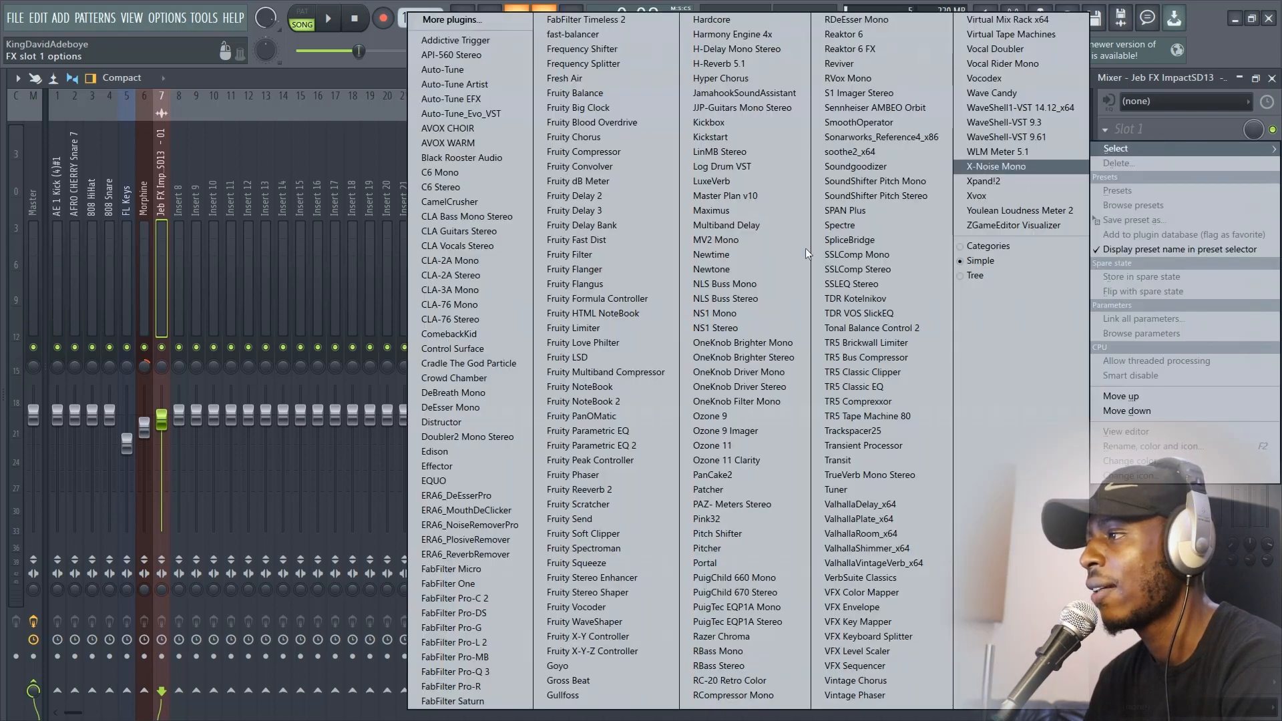
pyautogui.click(601, 196)
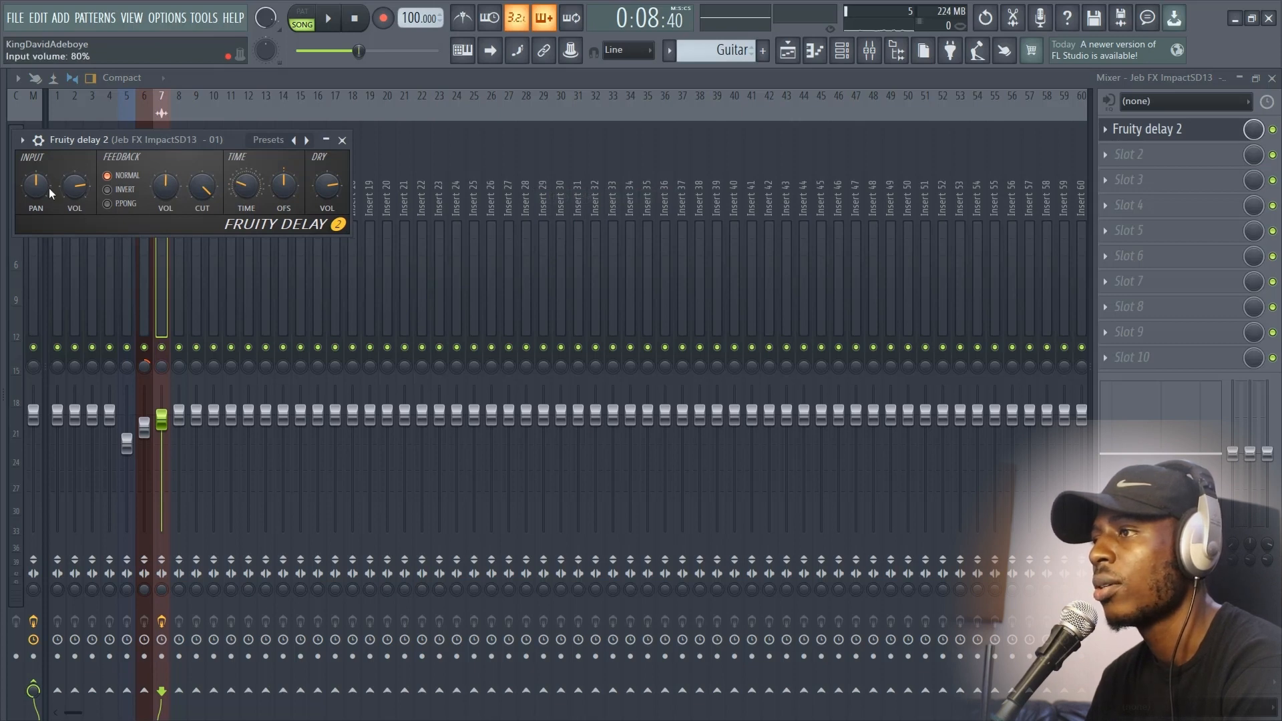
# Step: Pan the delay's input fully left, switch its feedback mode to ping pong and listen to the result
pyautogui.moveTo(45, 187); pyautogui.dragTo(45, 254)
pyautogui.click(136, 204)
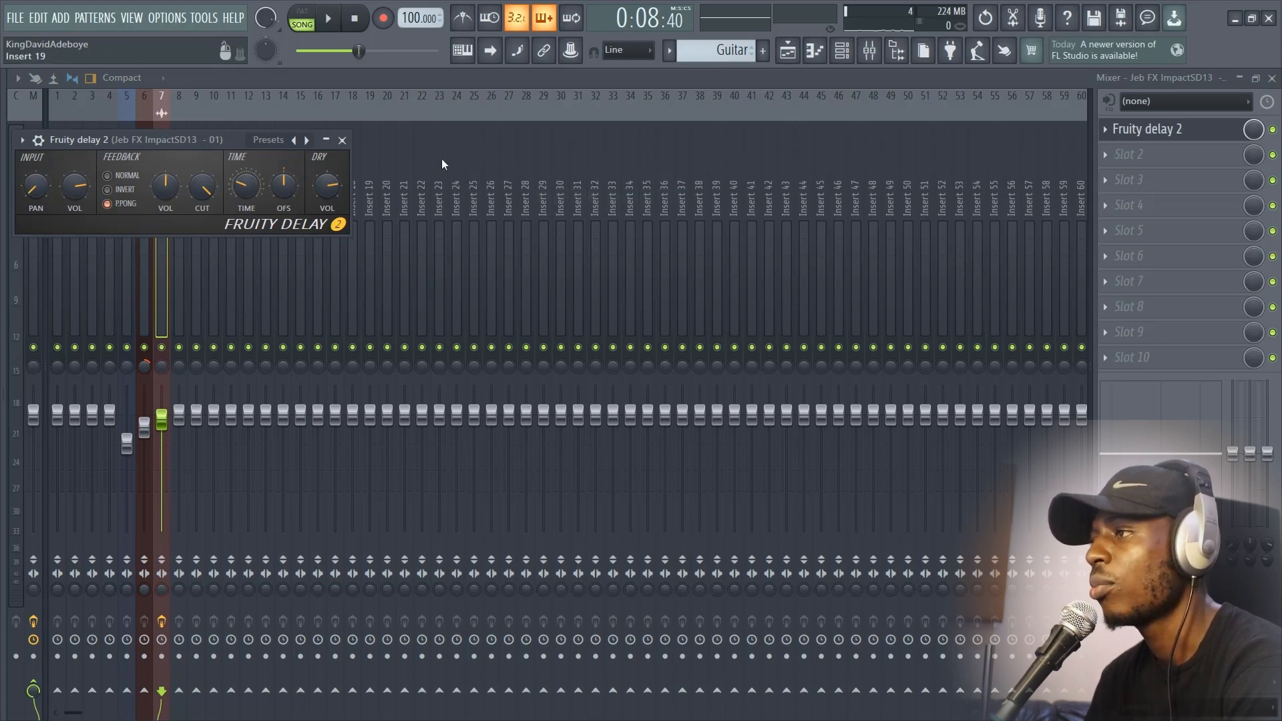
pyautogui.click(343, 141)
pyautogui.press('space')
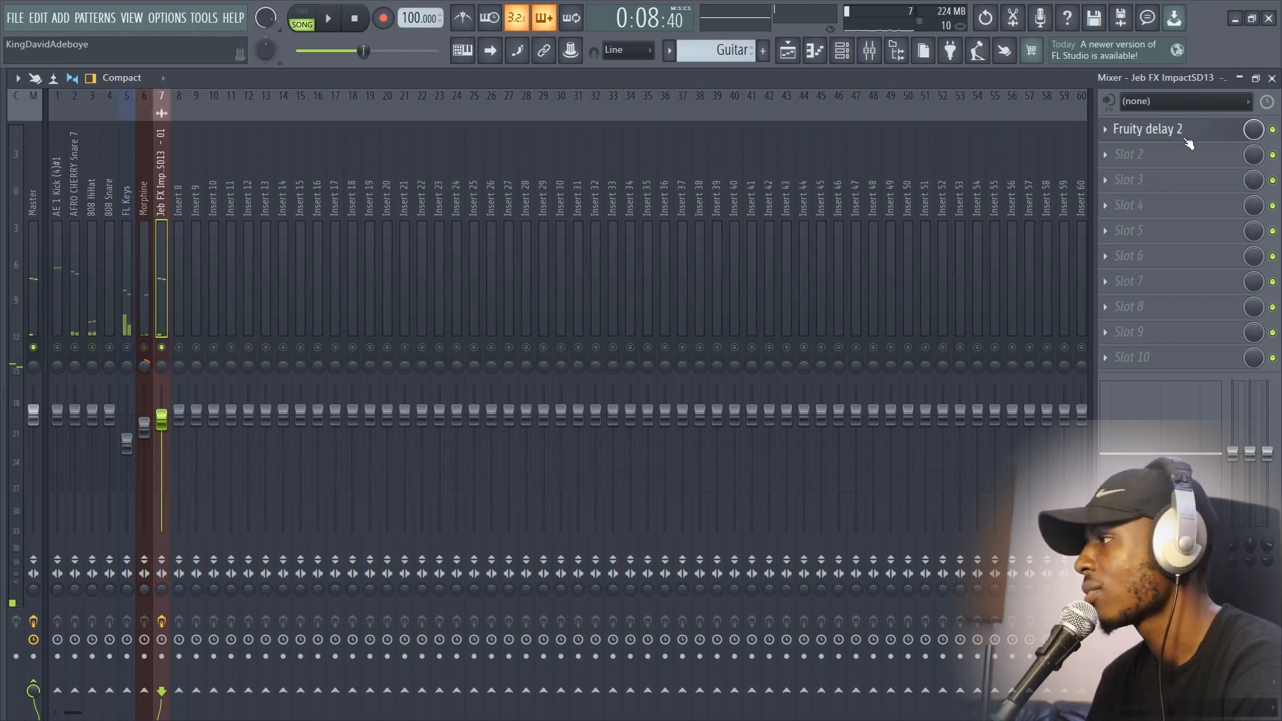
# Step: Try delay times of 2:13 and 3:00 with the impact track soloed, listening to each, and turn the solo off
pyautogui.click(1189, 141)
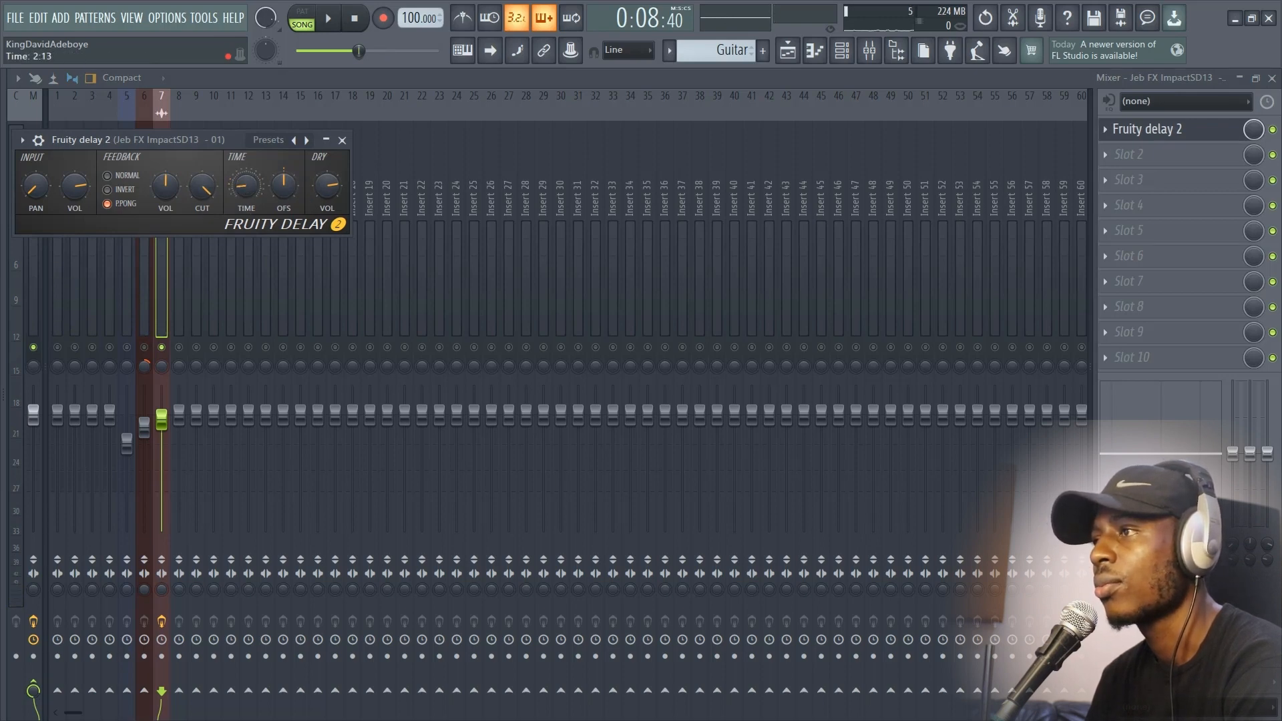
pyautogui.press('space')
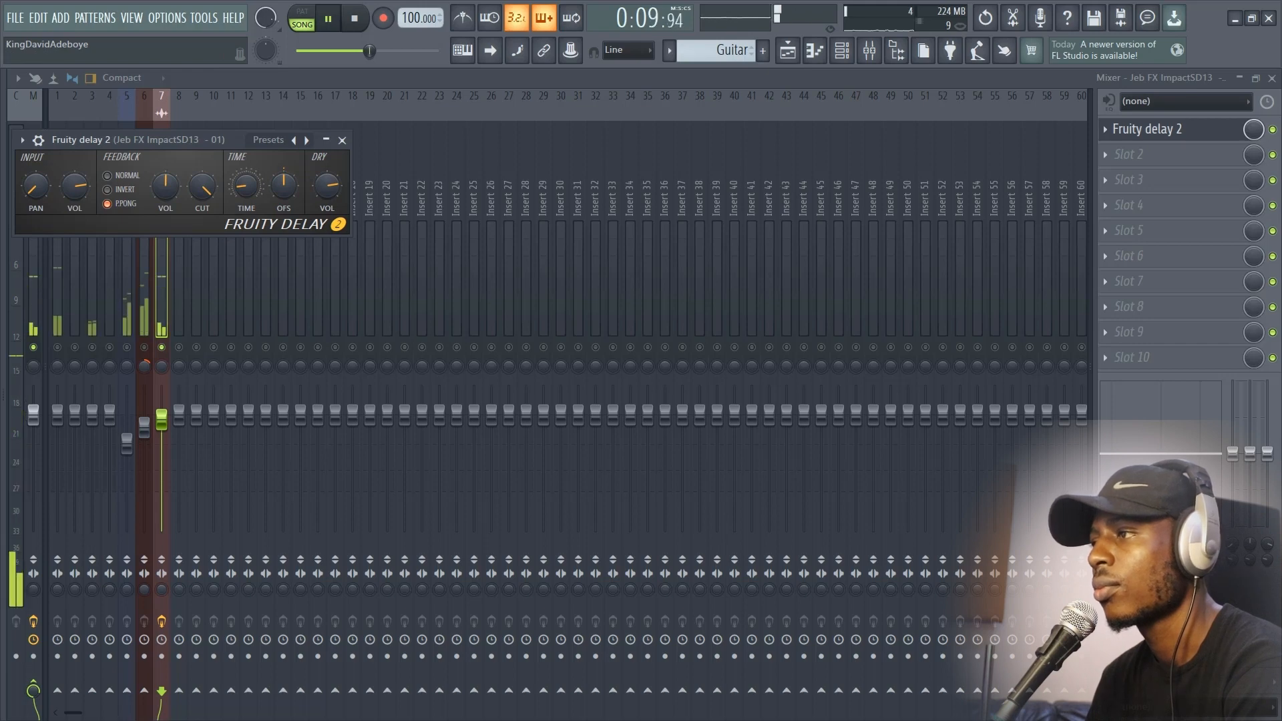
pyautogui.press('space')
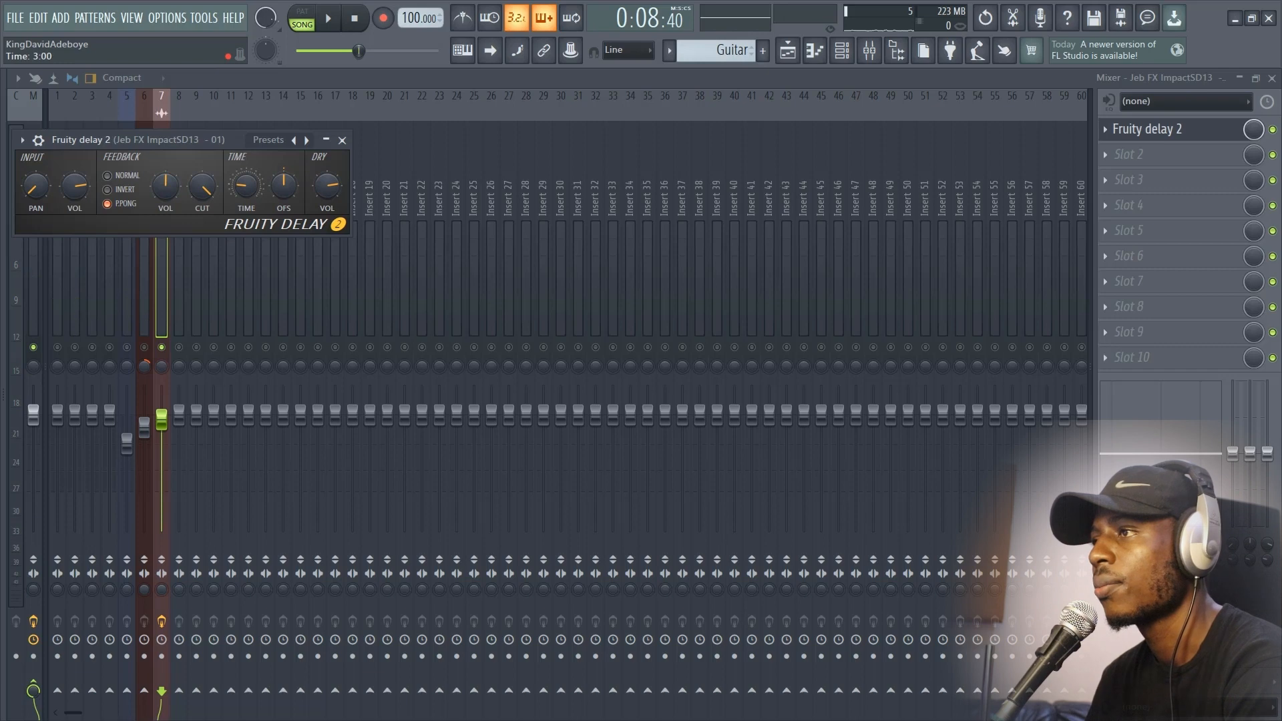
pyautogui.press('space')
pyautogui.press('space')
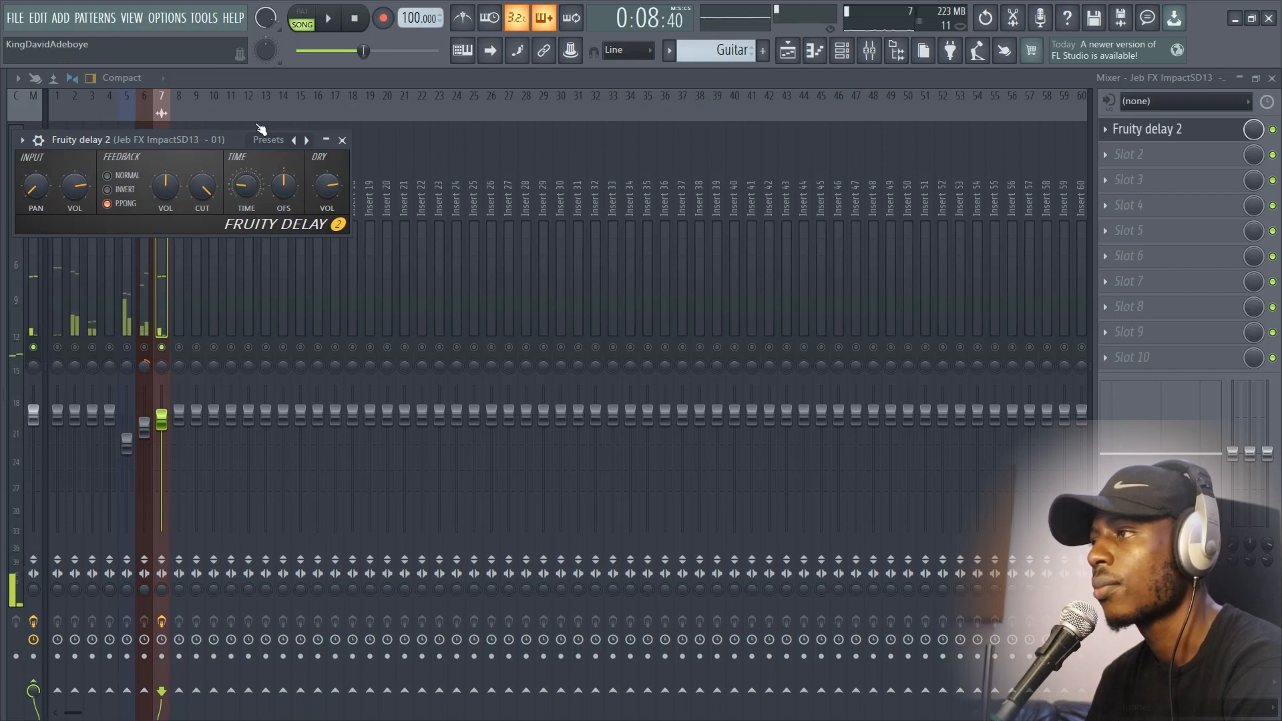
pyautogui.rightClick(163, 346)
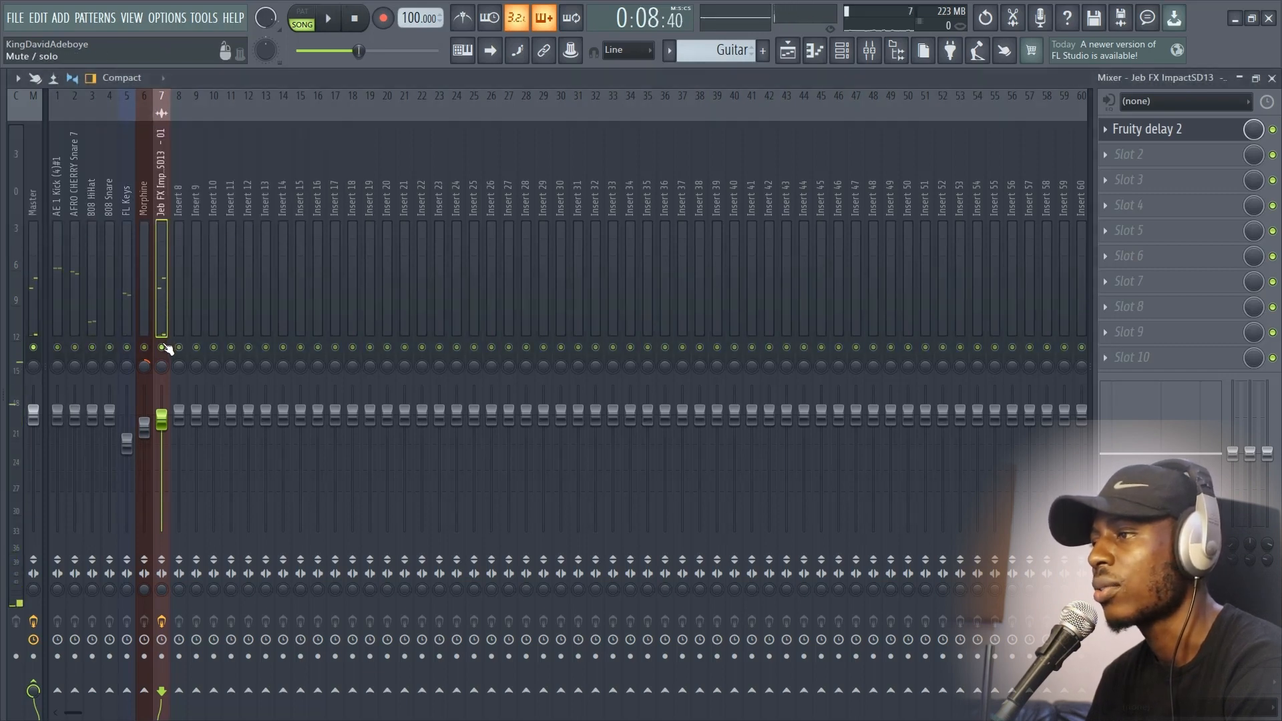
# Step: Set the impact track's delay time to 2:02, listen to it in the full mix and close the delay
pyautogui.press('space')
pyautogui.click(1147, 129)
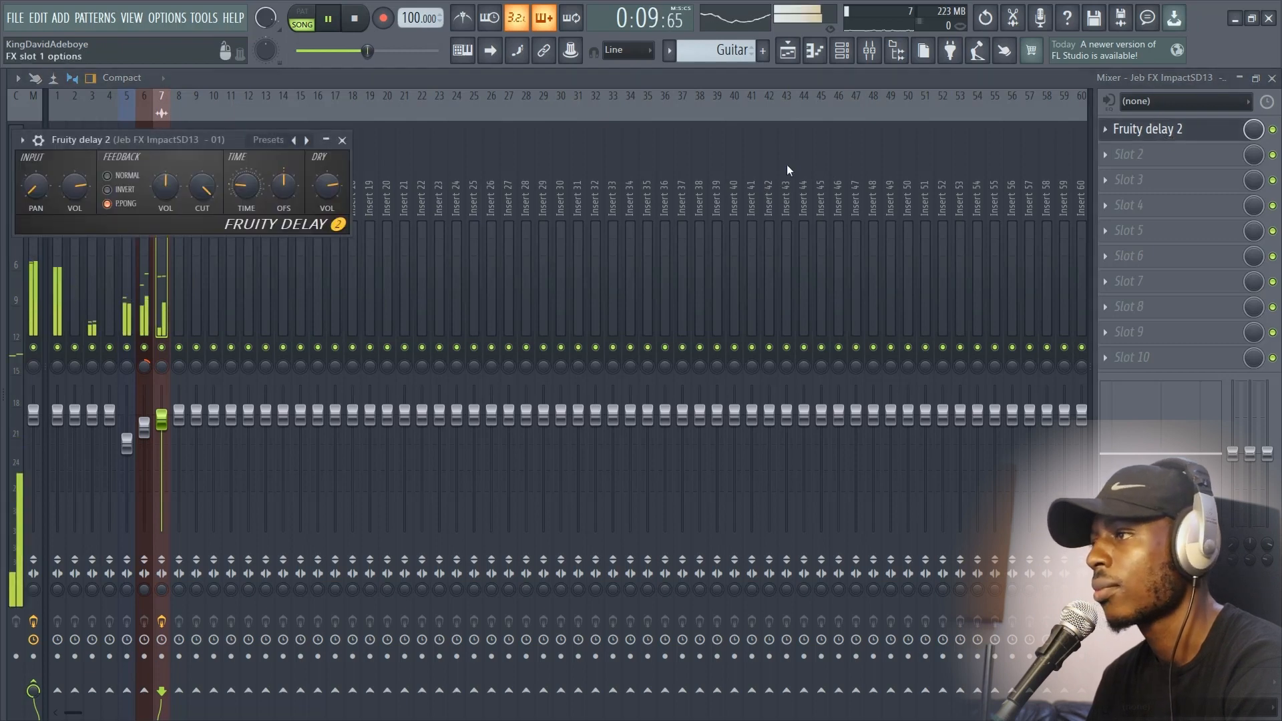
pyautogui.press('space')
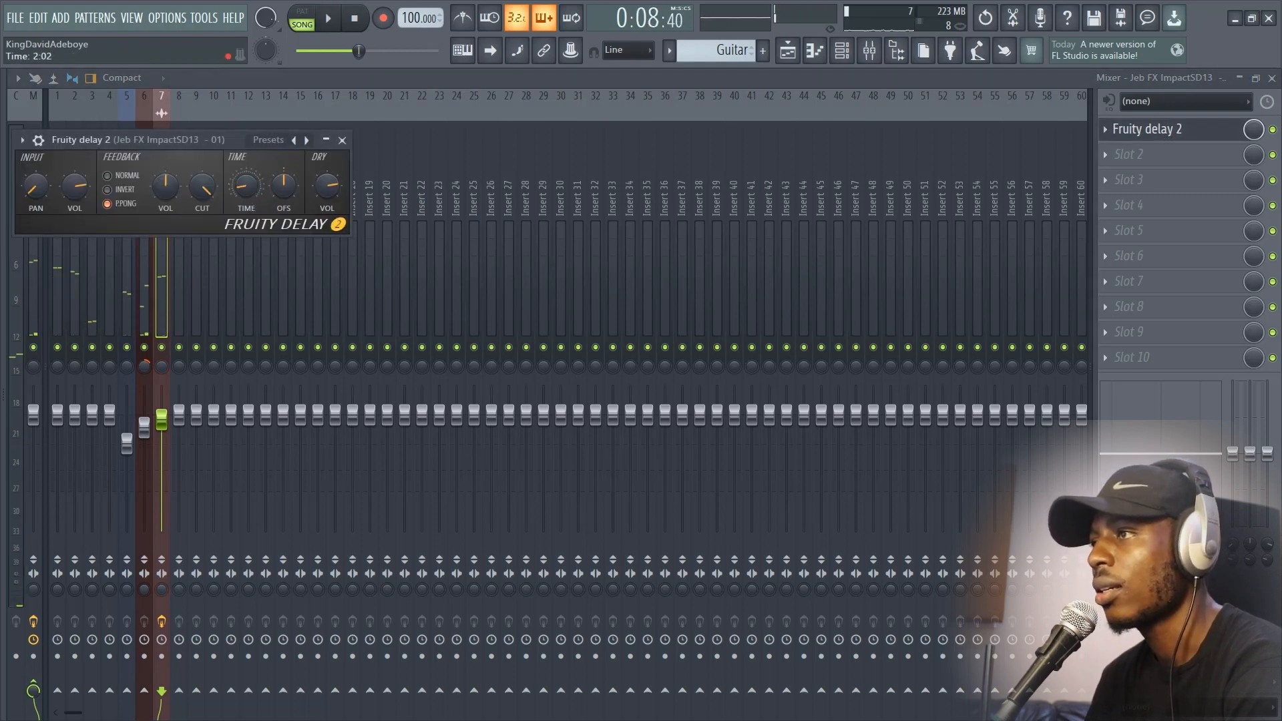
pyautogui.press('space')
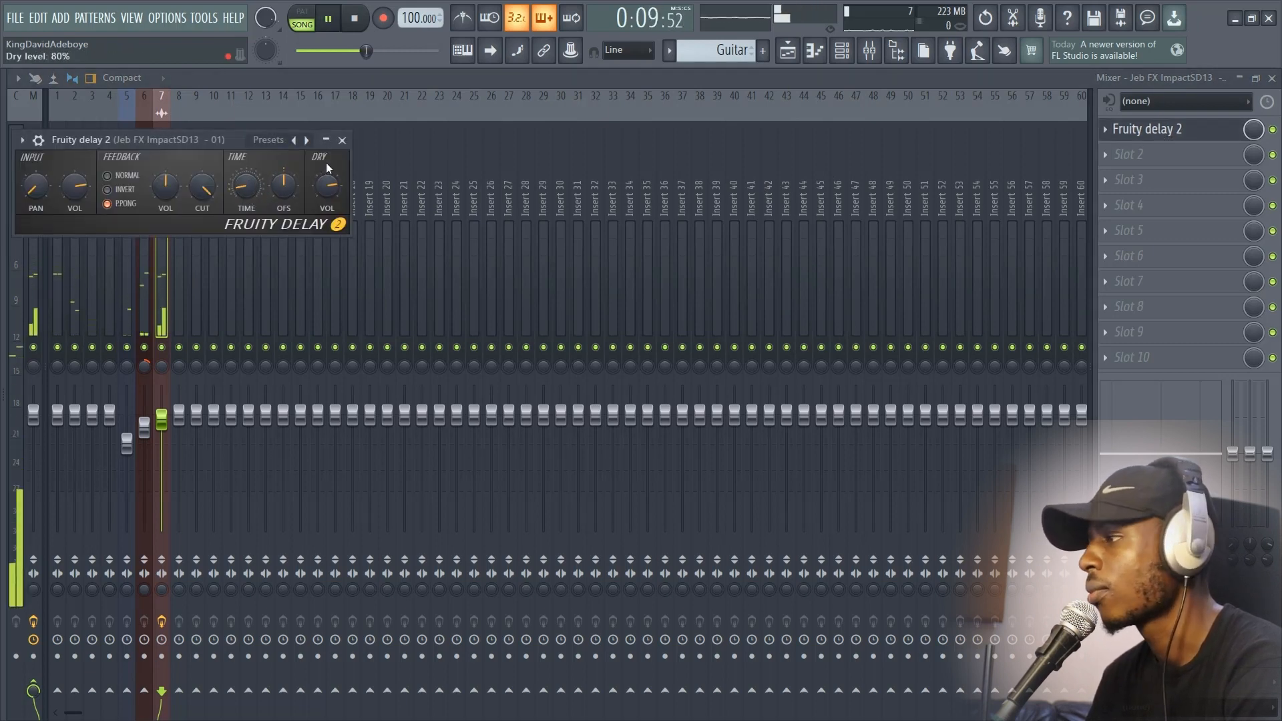
pyautogui.press('space')
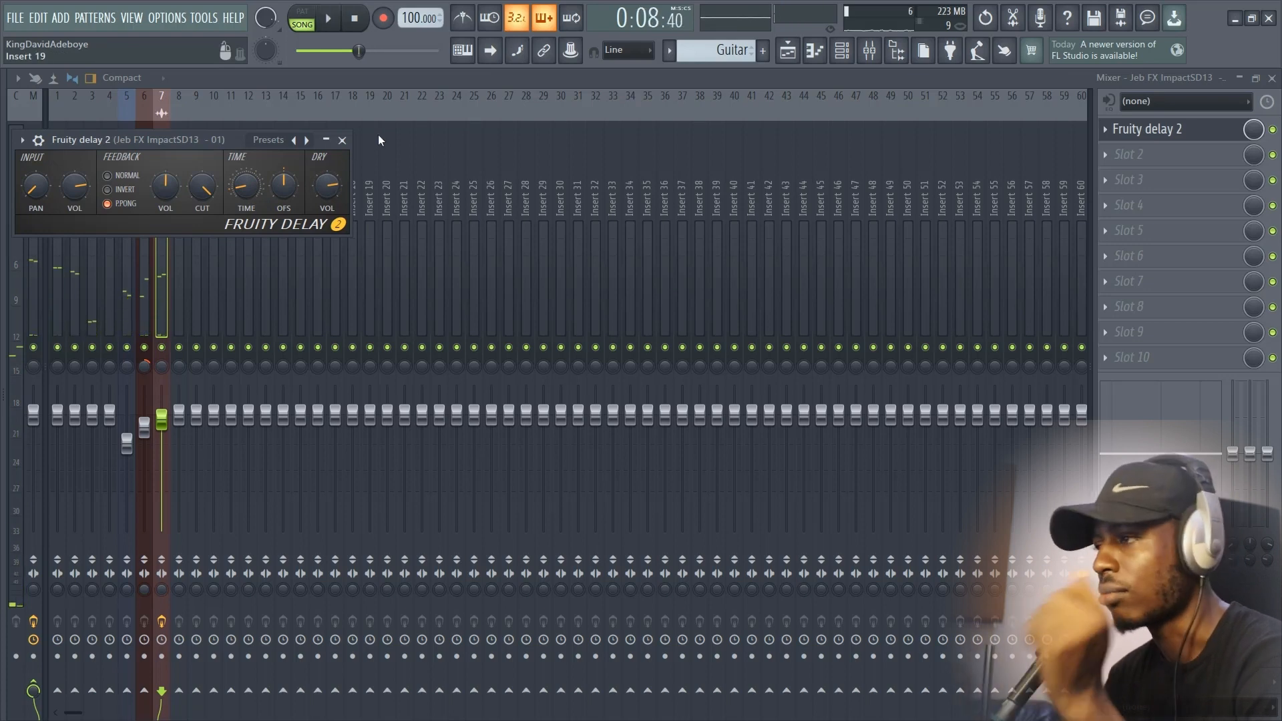
pyautogui.click(342, 140)
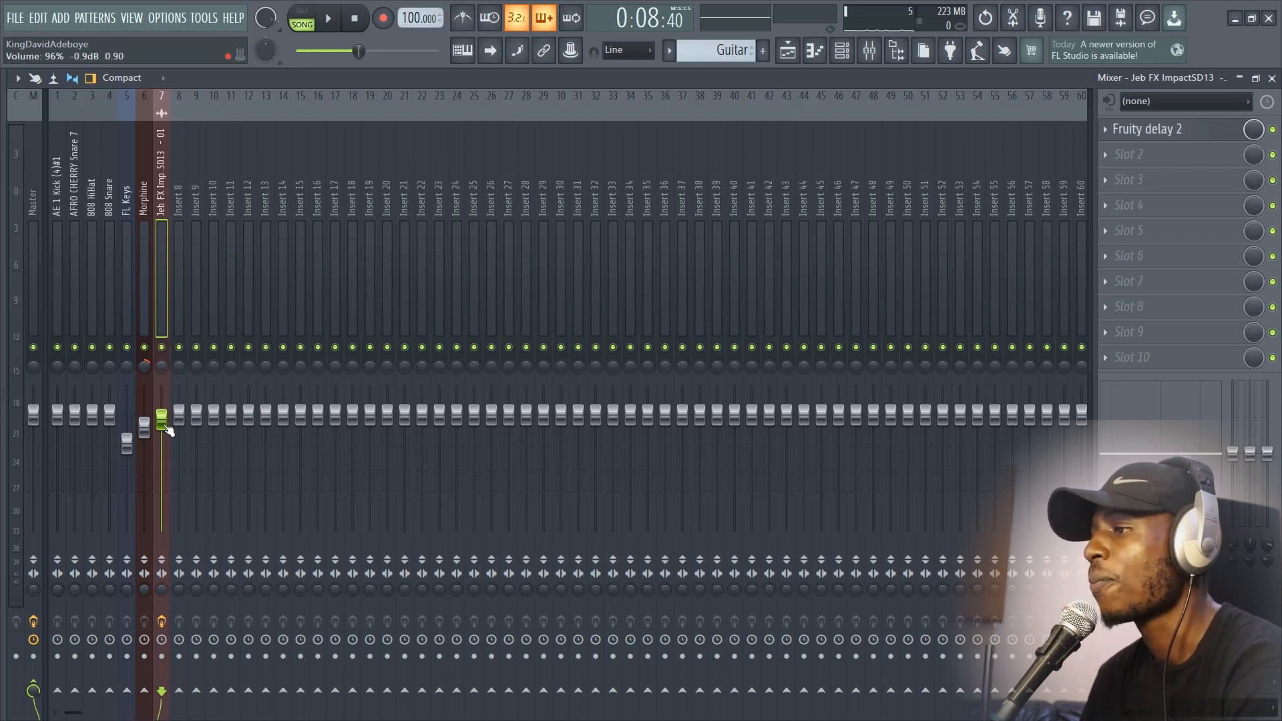
# Step: Raise the impact track's volume to 100% (0.0 dB) and compare its playback with its effect slots disabled and enabled
pyautogui.moveTo(162, 418); pyautogui.dragTo(161, 414)
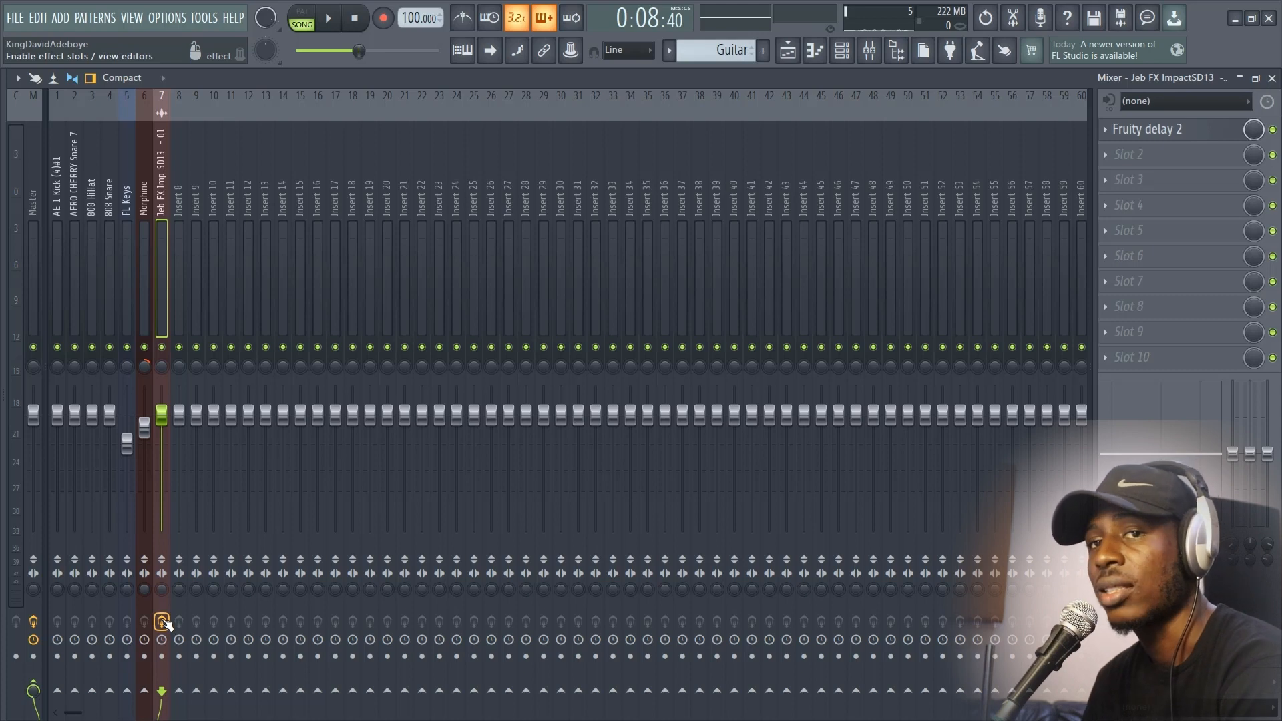
pyautogui.press('space')
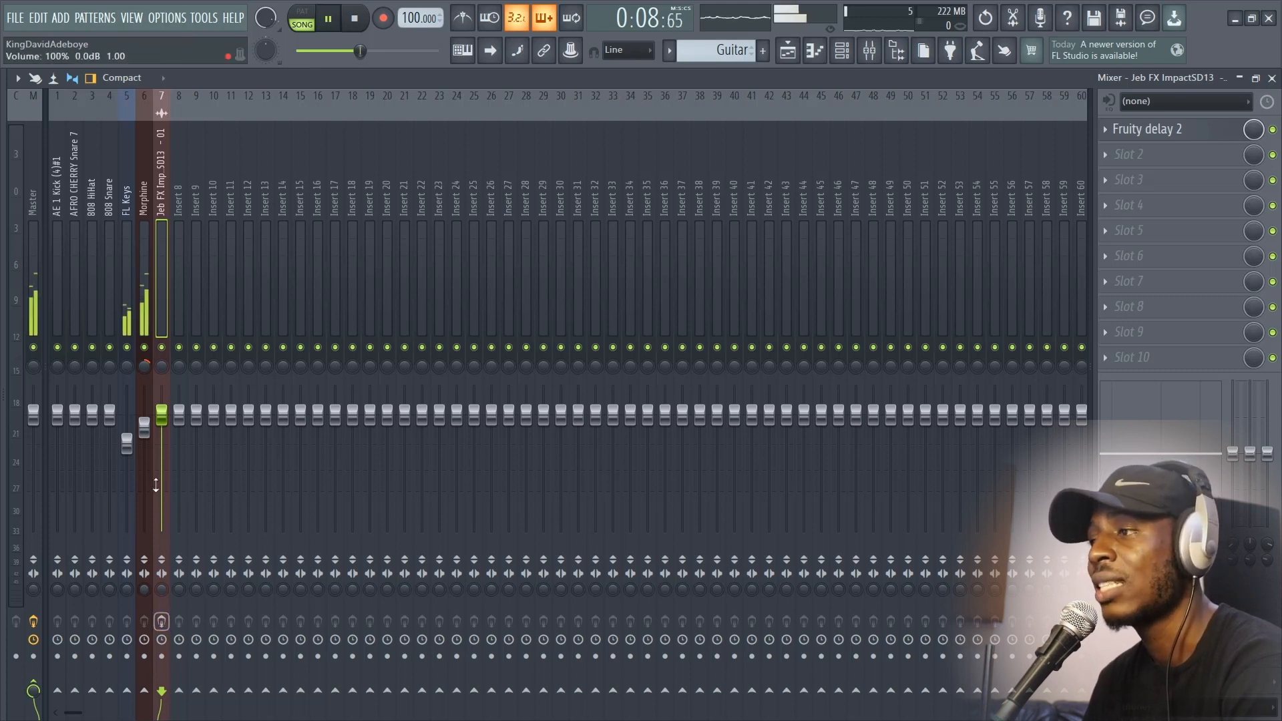
pyautogui.press('space')
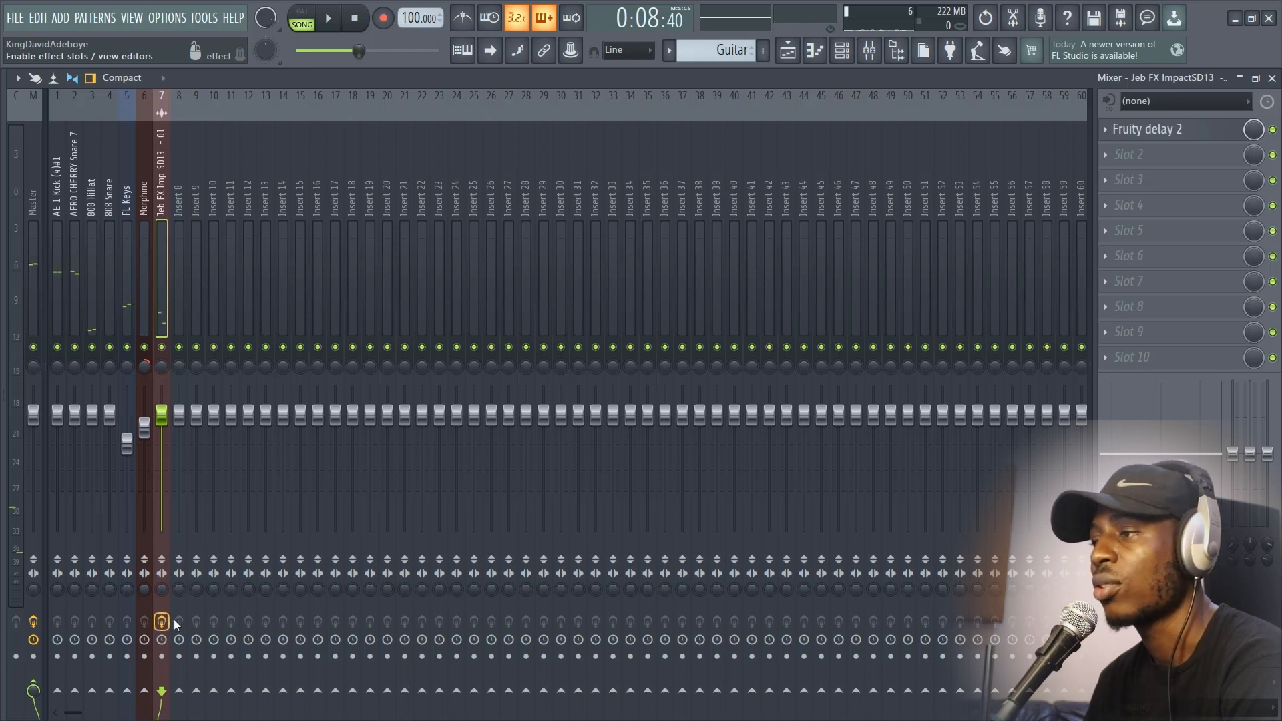
pyautogui.press('space')
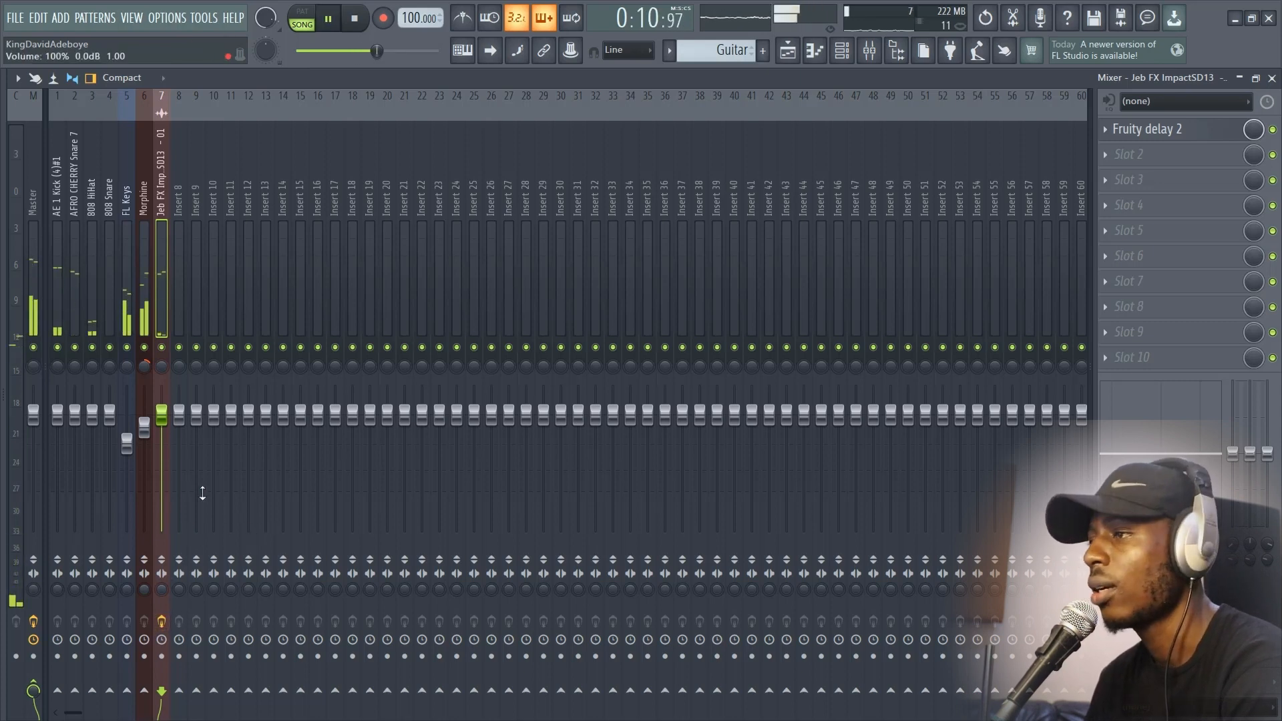
pyautogui.press('space')
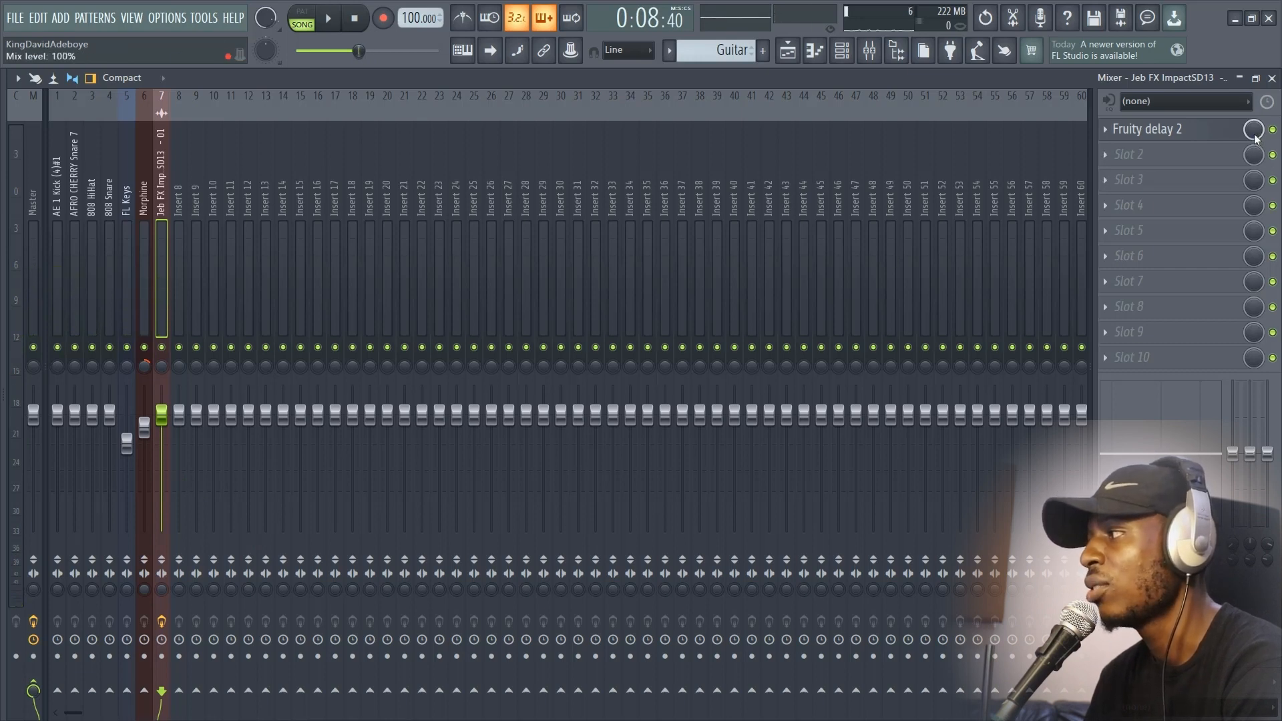
pyautogui.moveTo(1253, 129); pyautogui.dragTo(1253, 128)
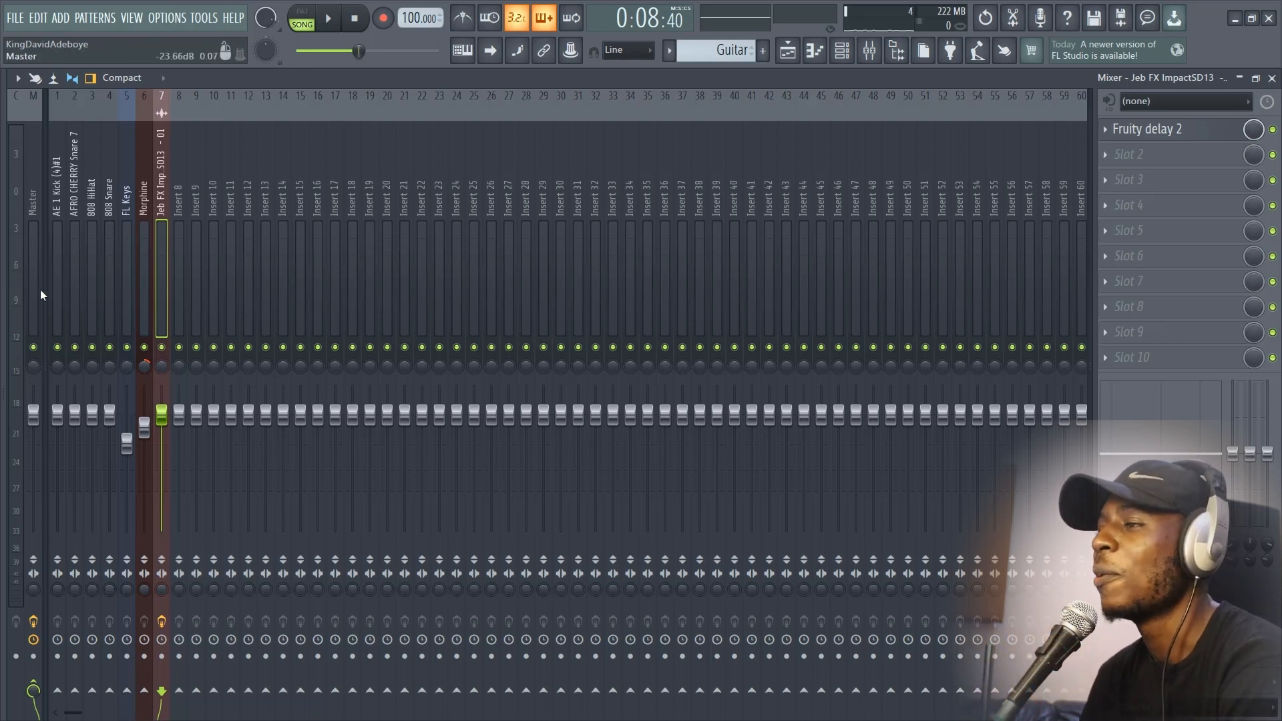
# Step: Turn the Morphine track's send to the Master off and back on
pyautogui.click(143, 293)
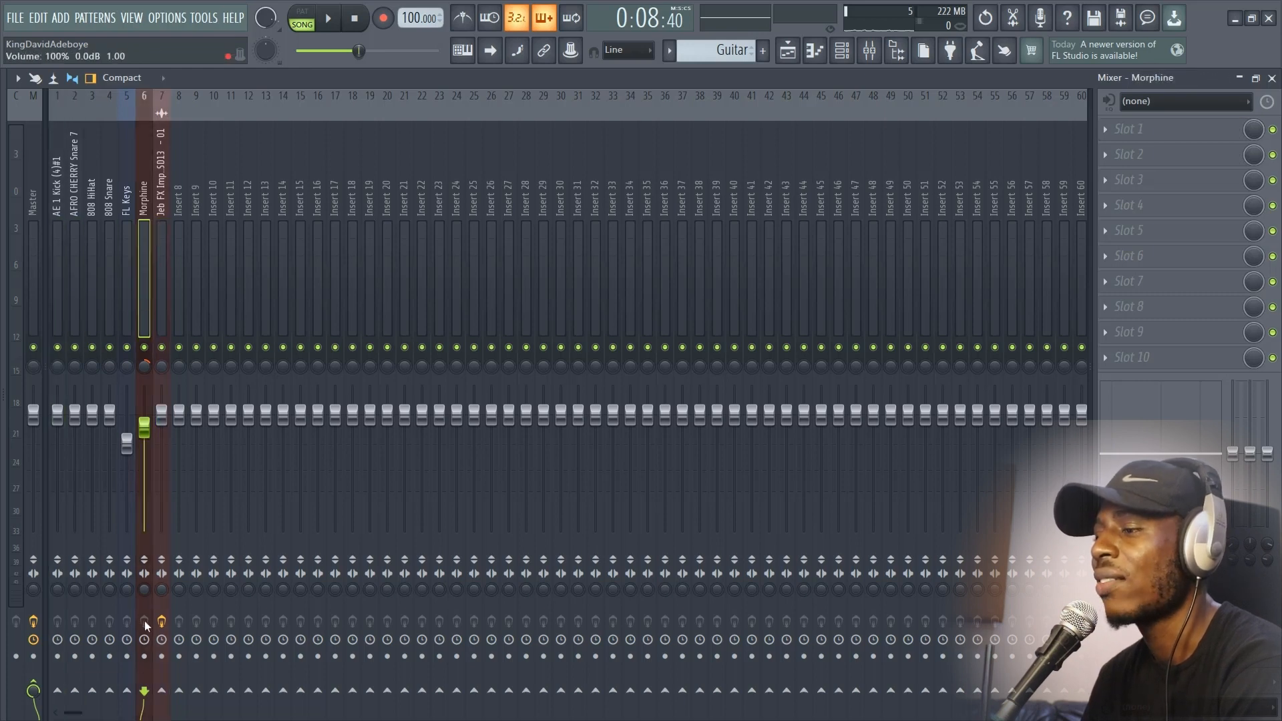
pyautogui.click(33, 688)
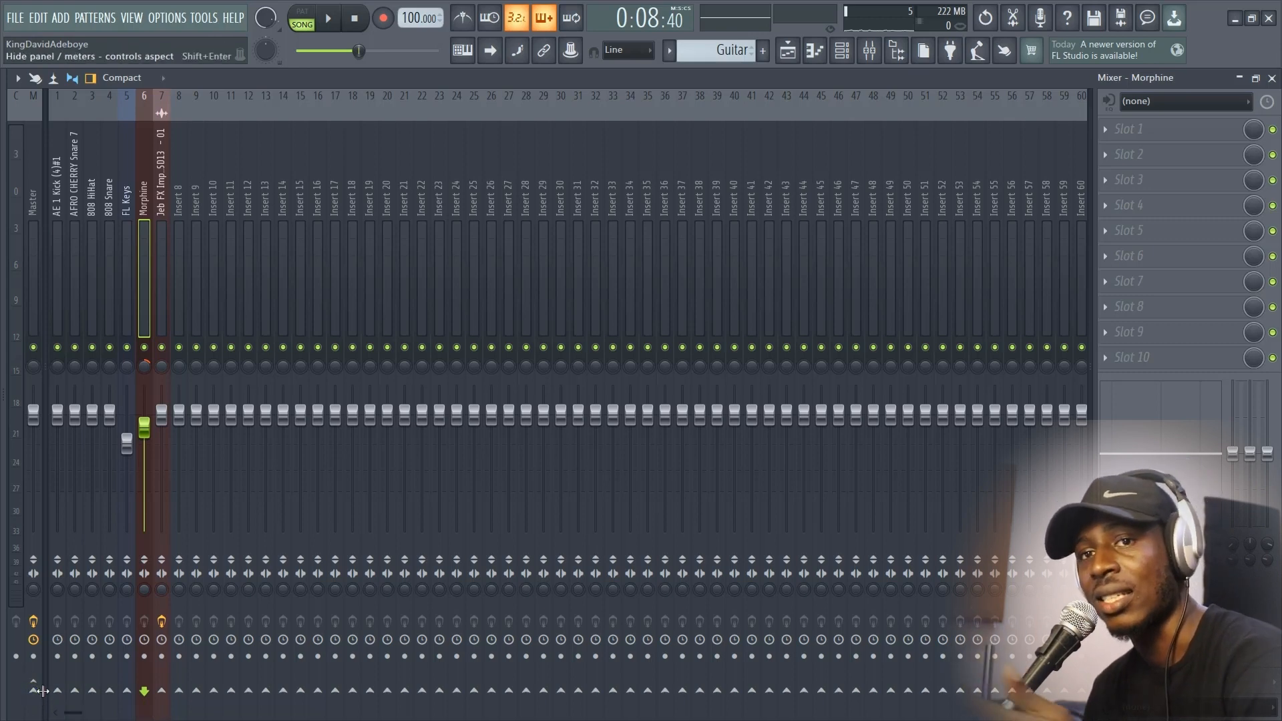
pyautogui.click(32, 690)
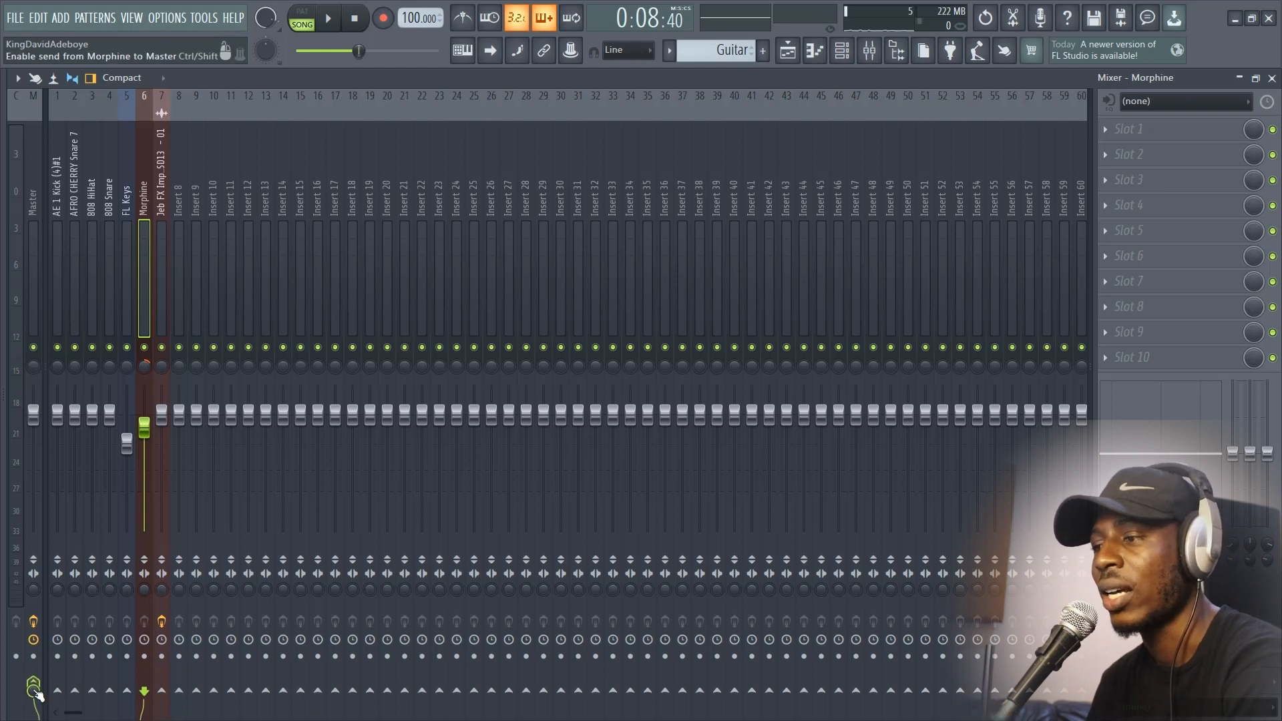
# Step: Examine the effect slots of the Master, drum, Morphine and impact tracks, and the remaining insert tracks in the mixer
pyautogui.click(27, 237)
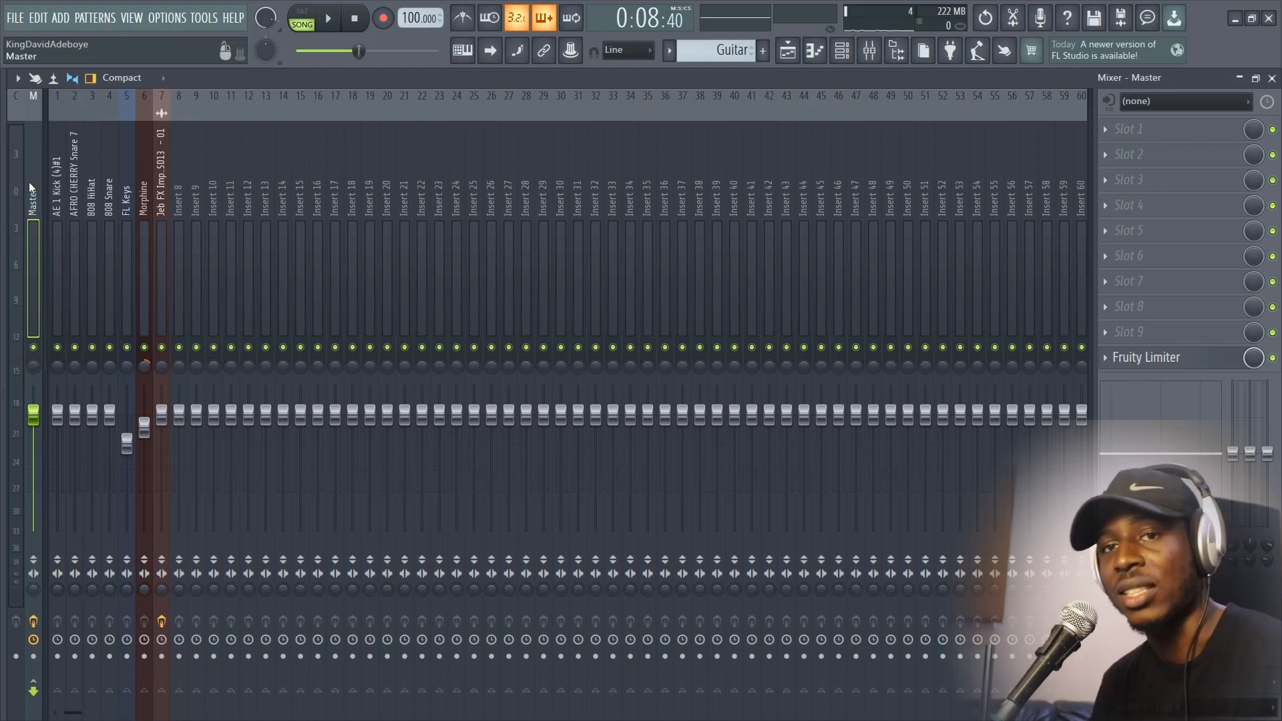
pyautogui.click(109, 244)
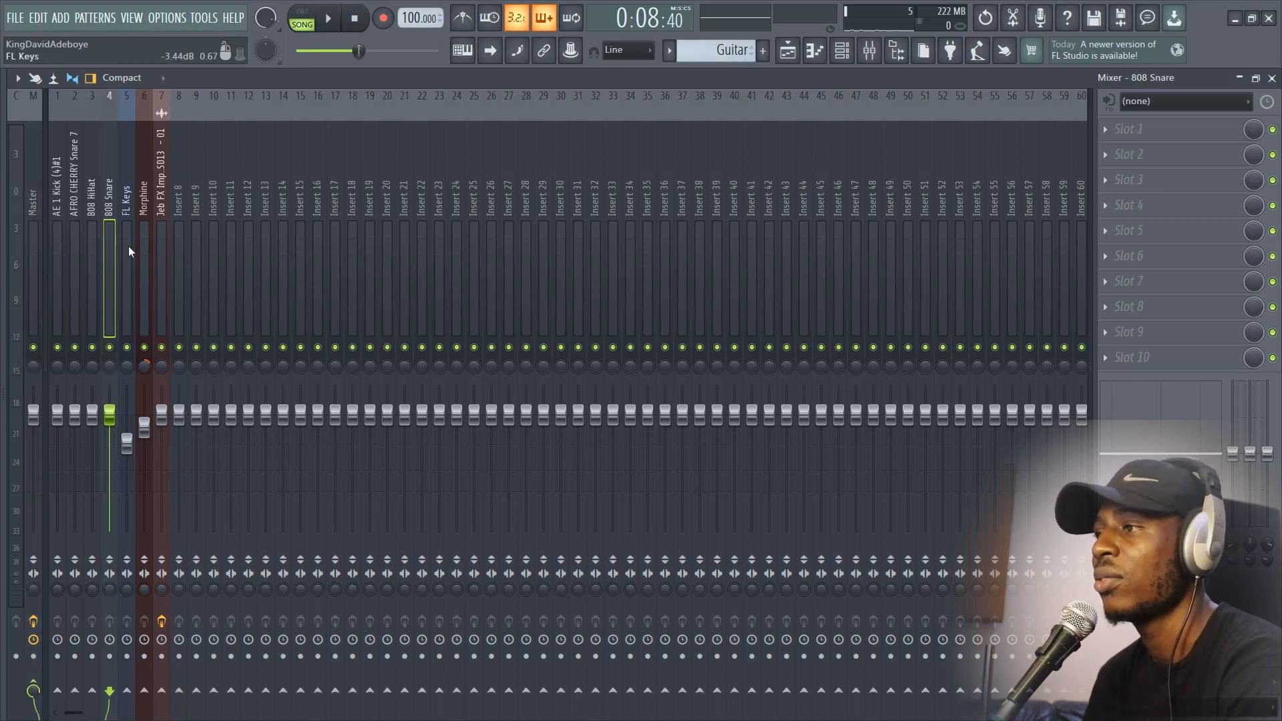
pyautogui.click(145, 253)
pyautogui.click(104, 251)
pyautogui.click(74, 251)
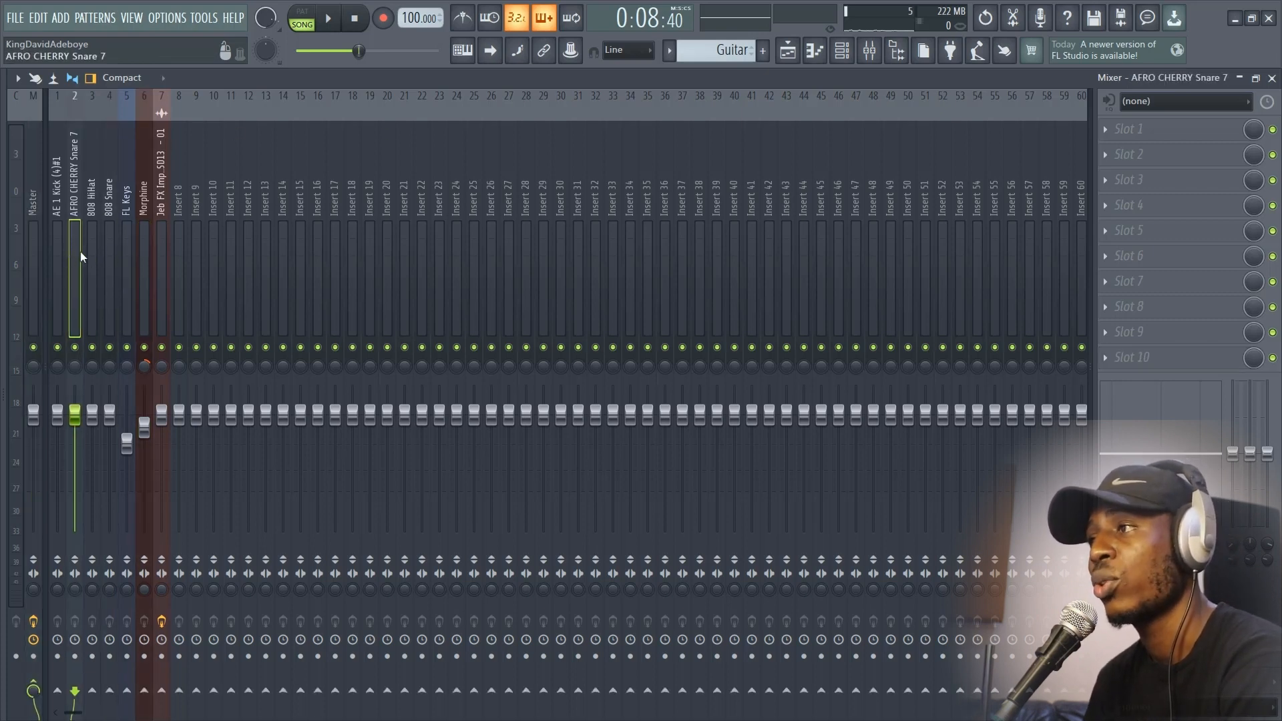
pyautogui.click(154, 246)
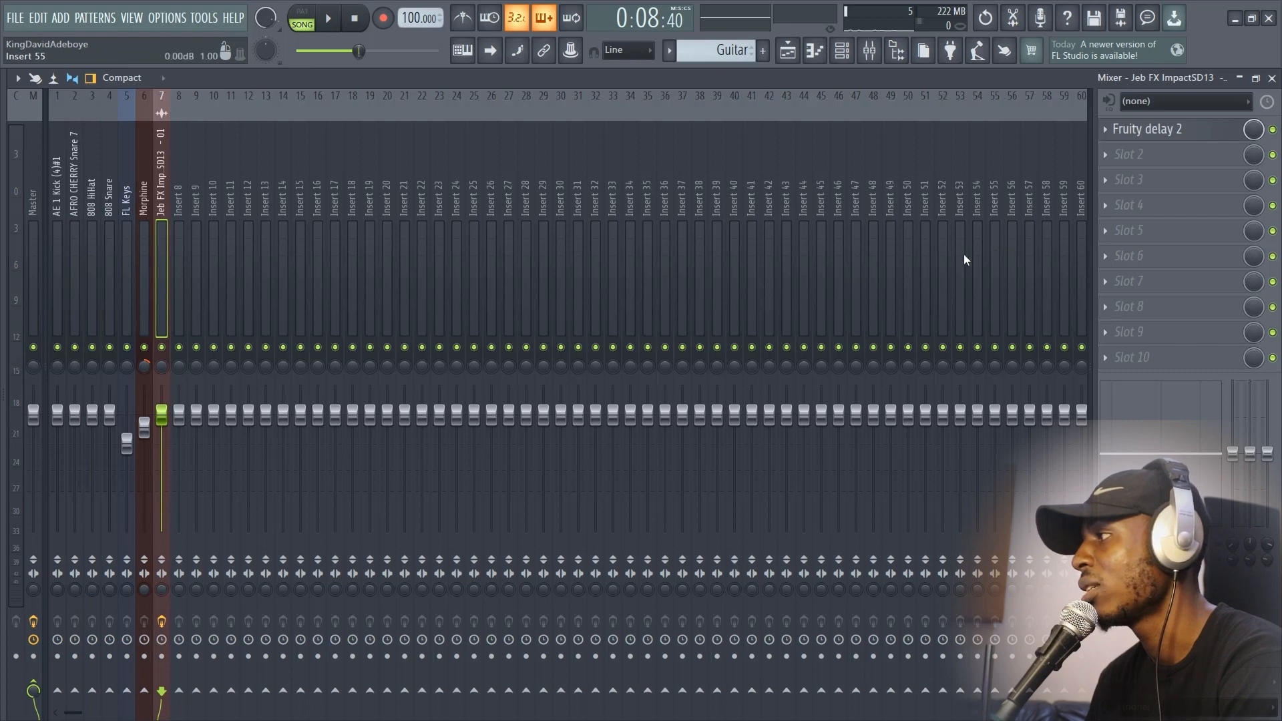
pyautogui.scroll(-10, 964, 253)
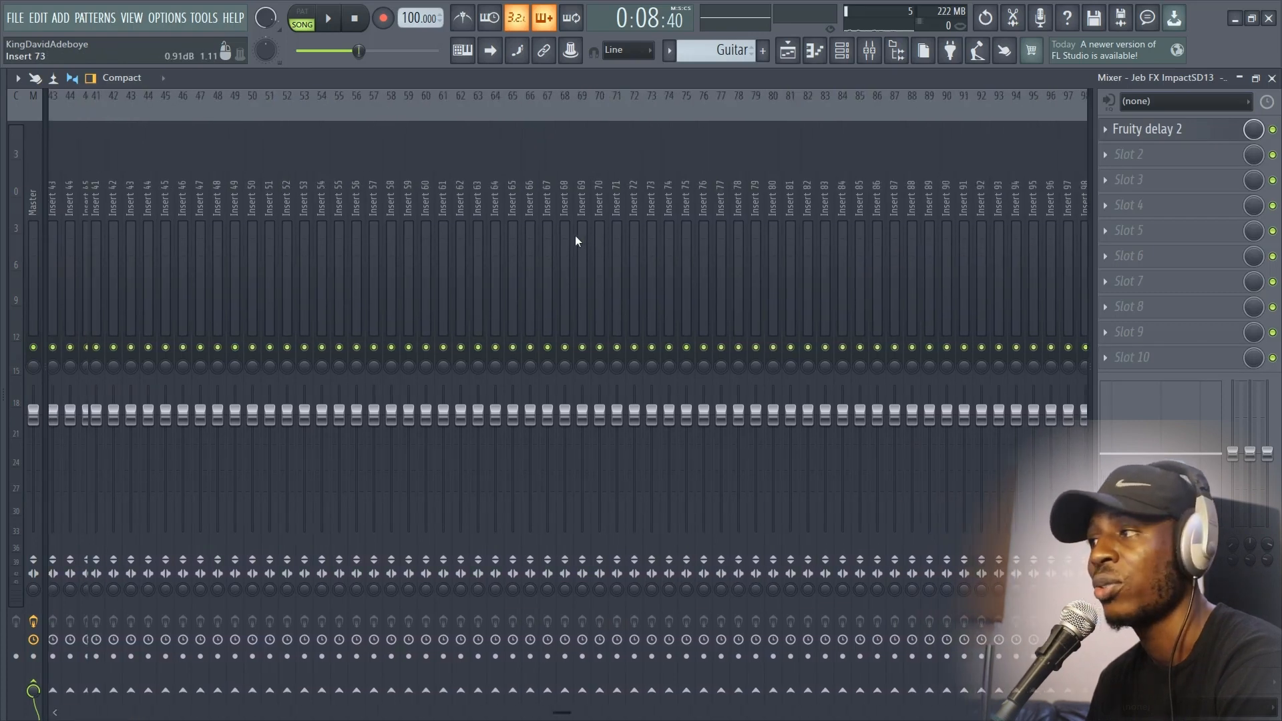
pyautogui.scroll(10, 554, 234)
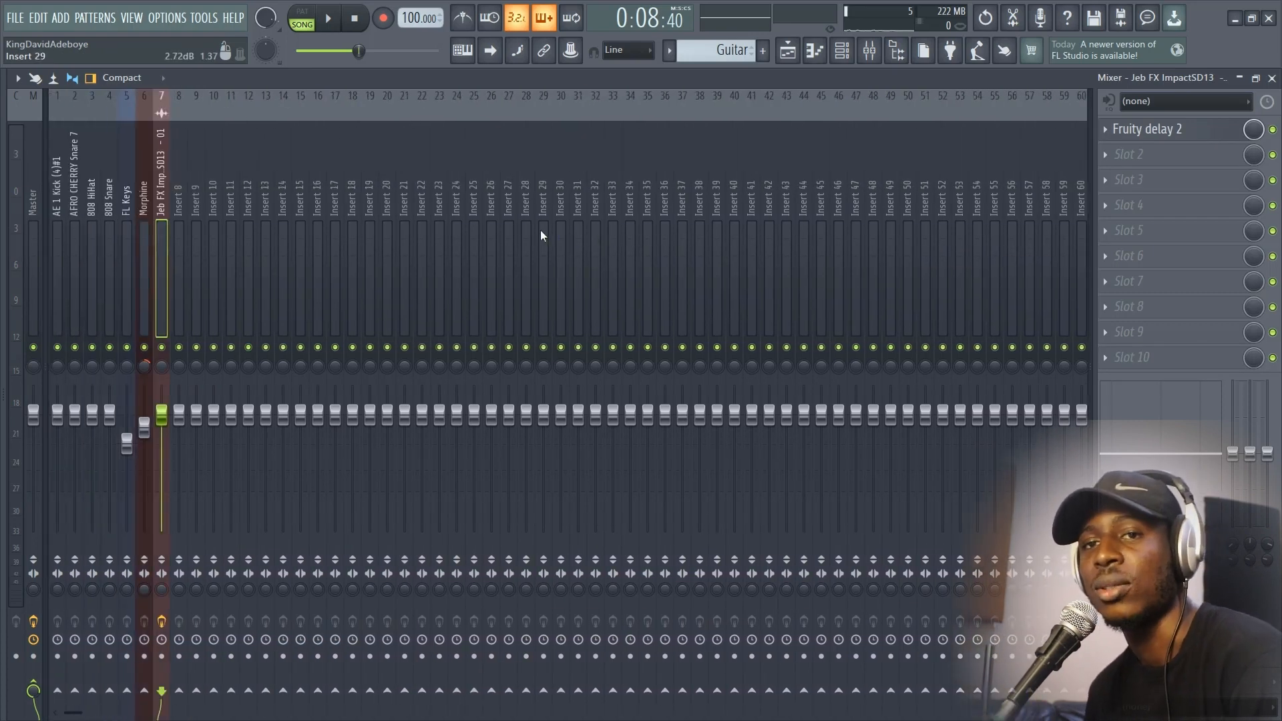